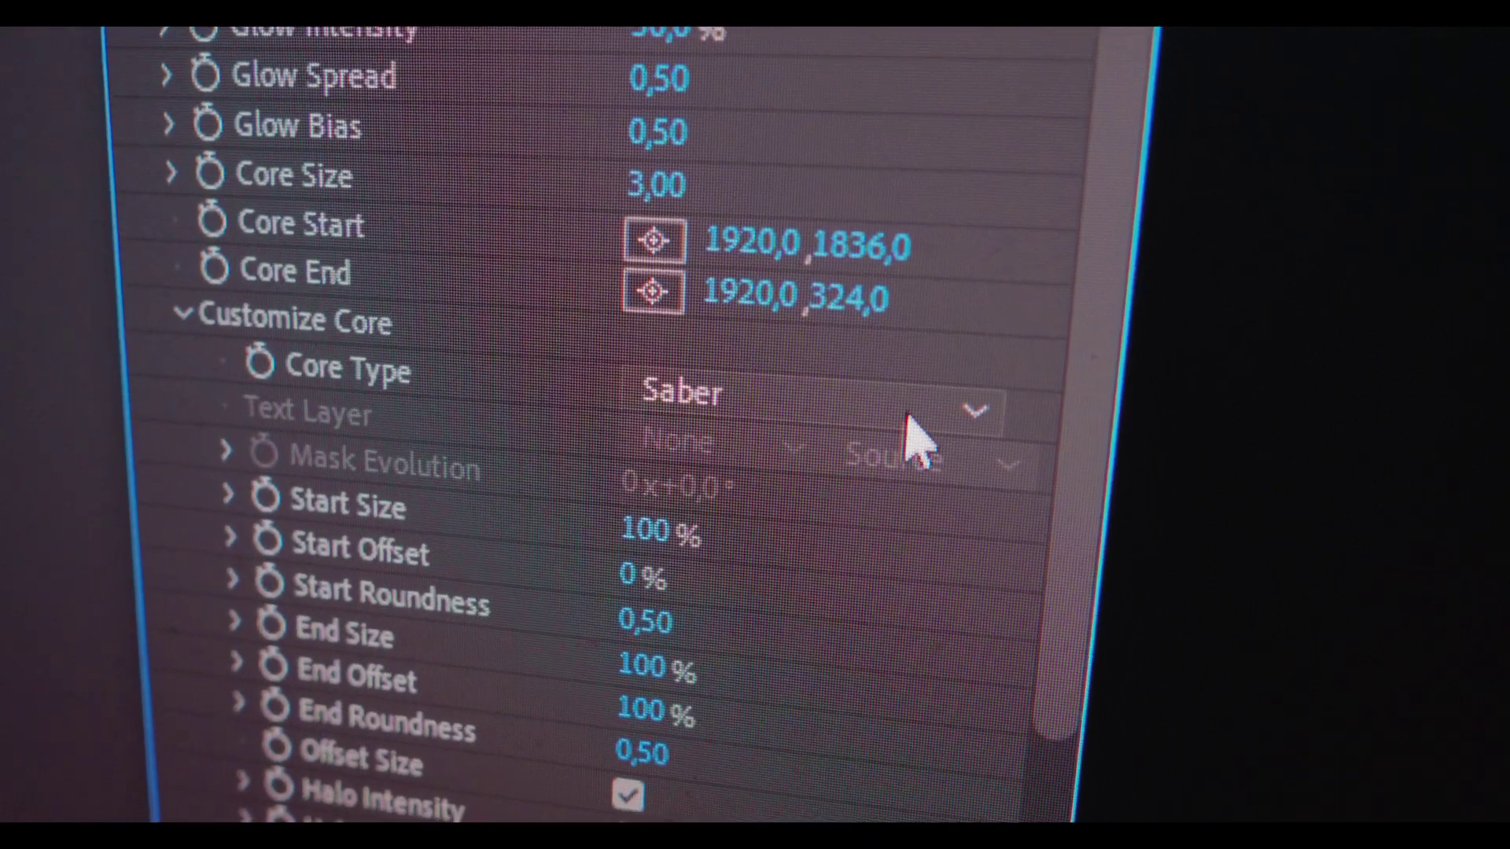
# Open the Default, Energize and Kryptonite glow compositions to compare their glow looks
pyautogui.click(905, 409)
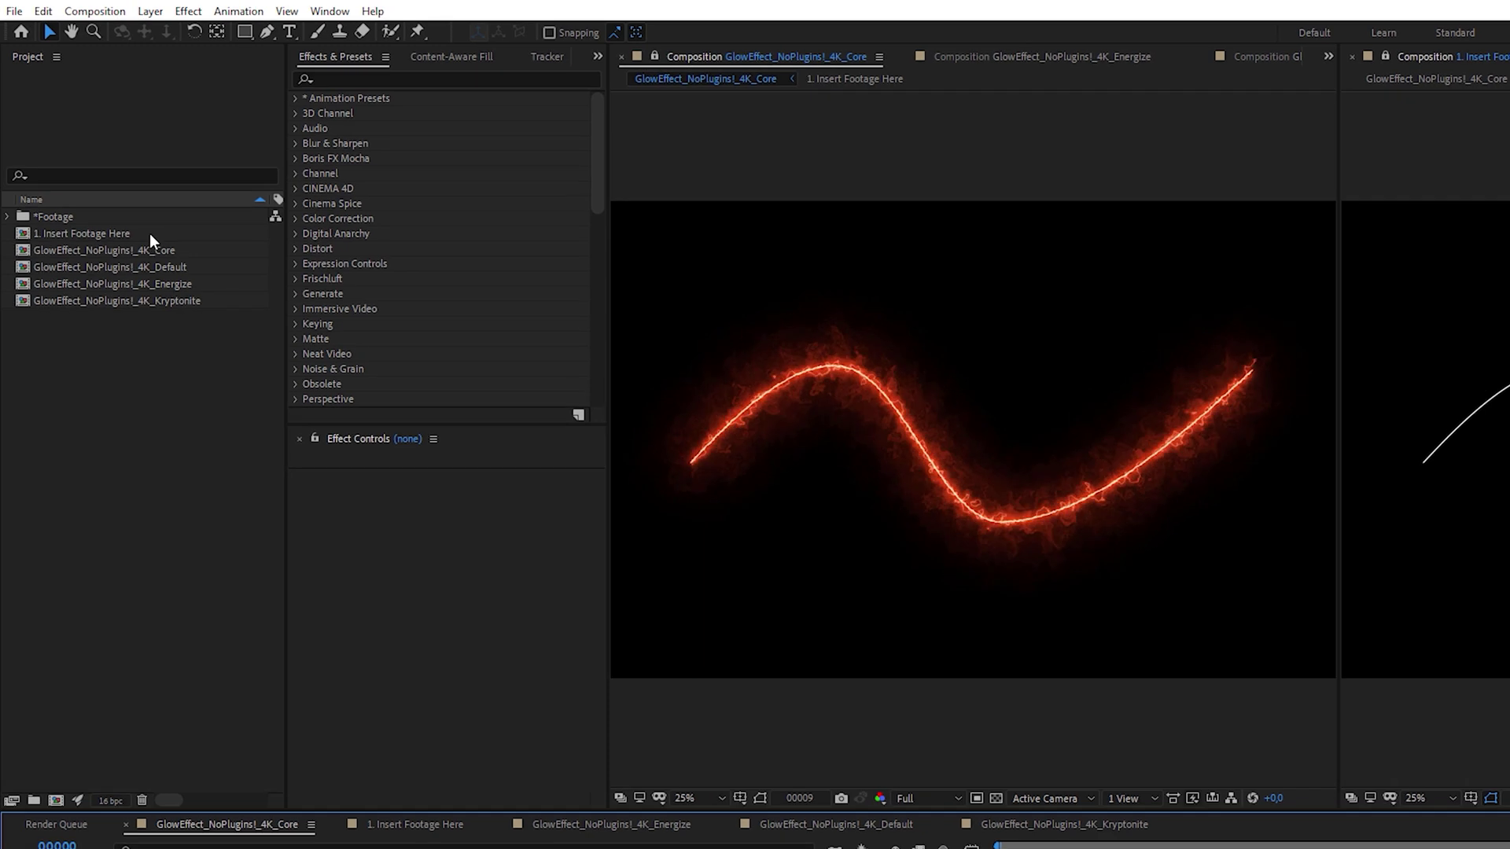
pyautogui.doubleClick(172, 266)
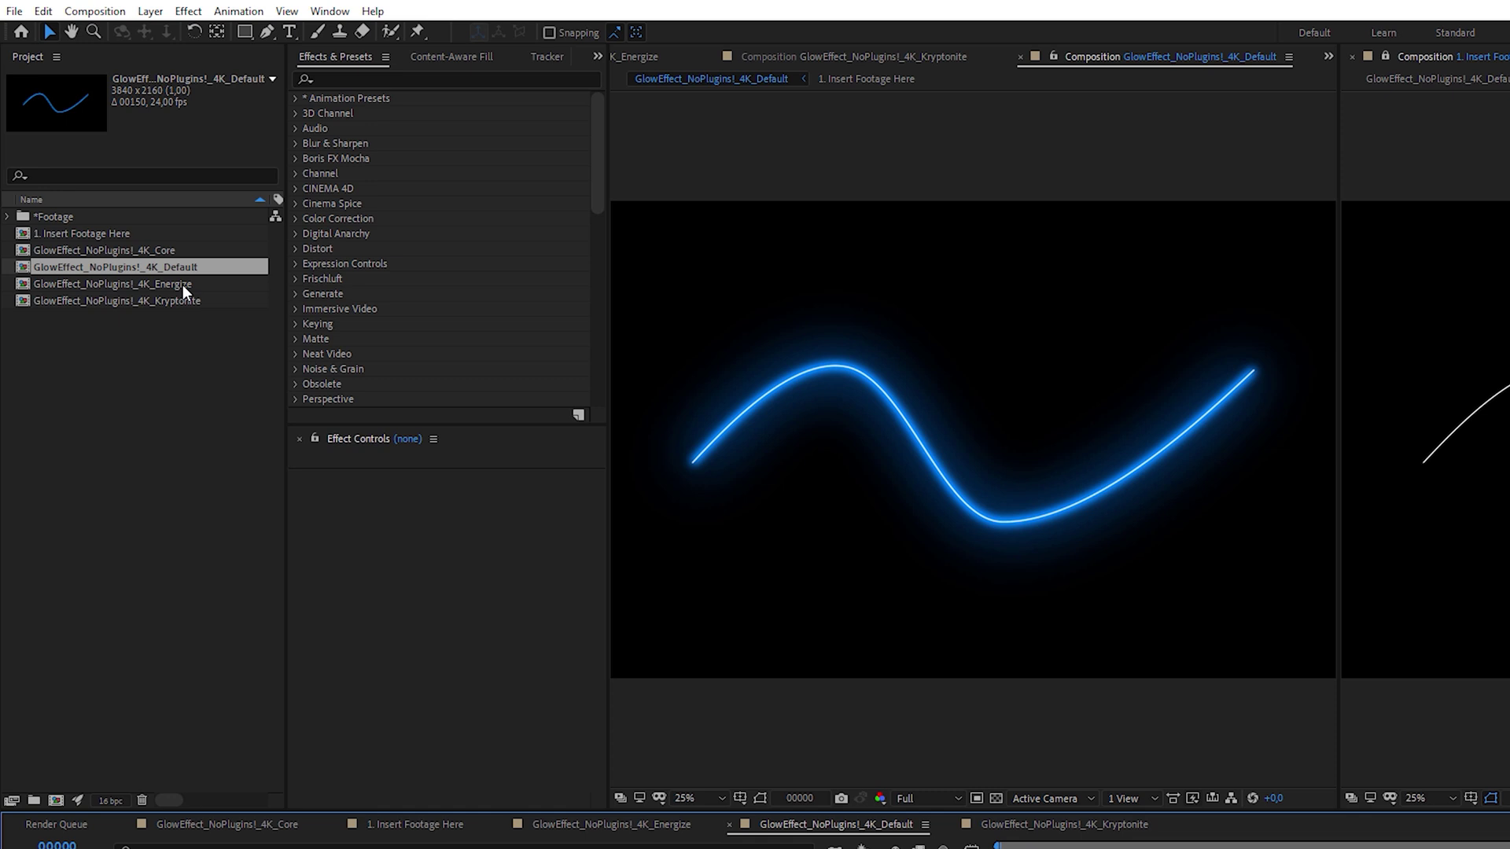
pyautogui.doubleClick(183, 285)
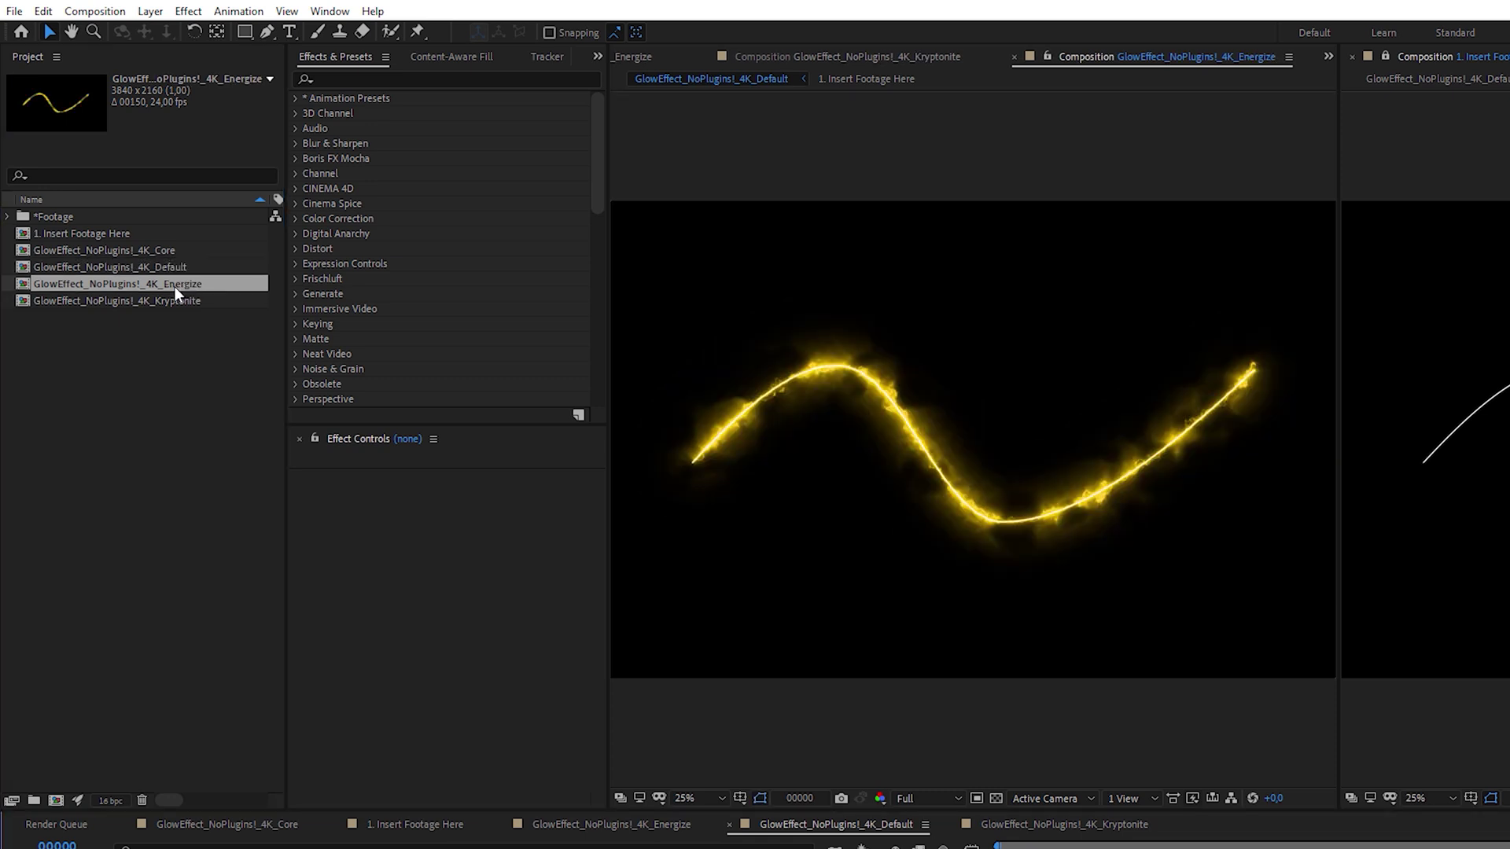
pyautogui.doubleClick(175, 286)
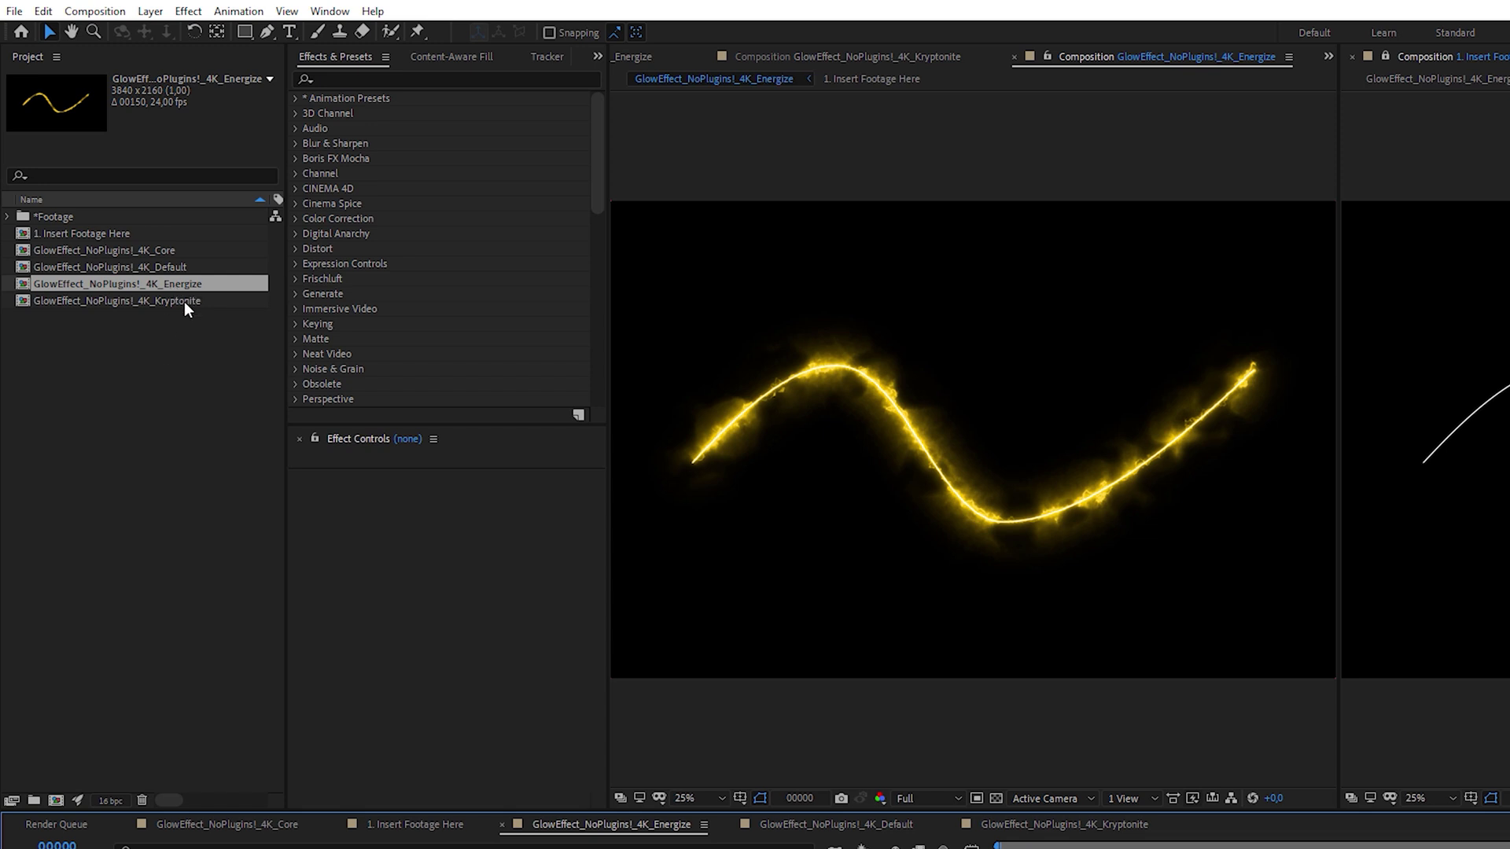
pyautogui.doubleClick(185, 300)
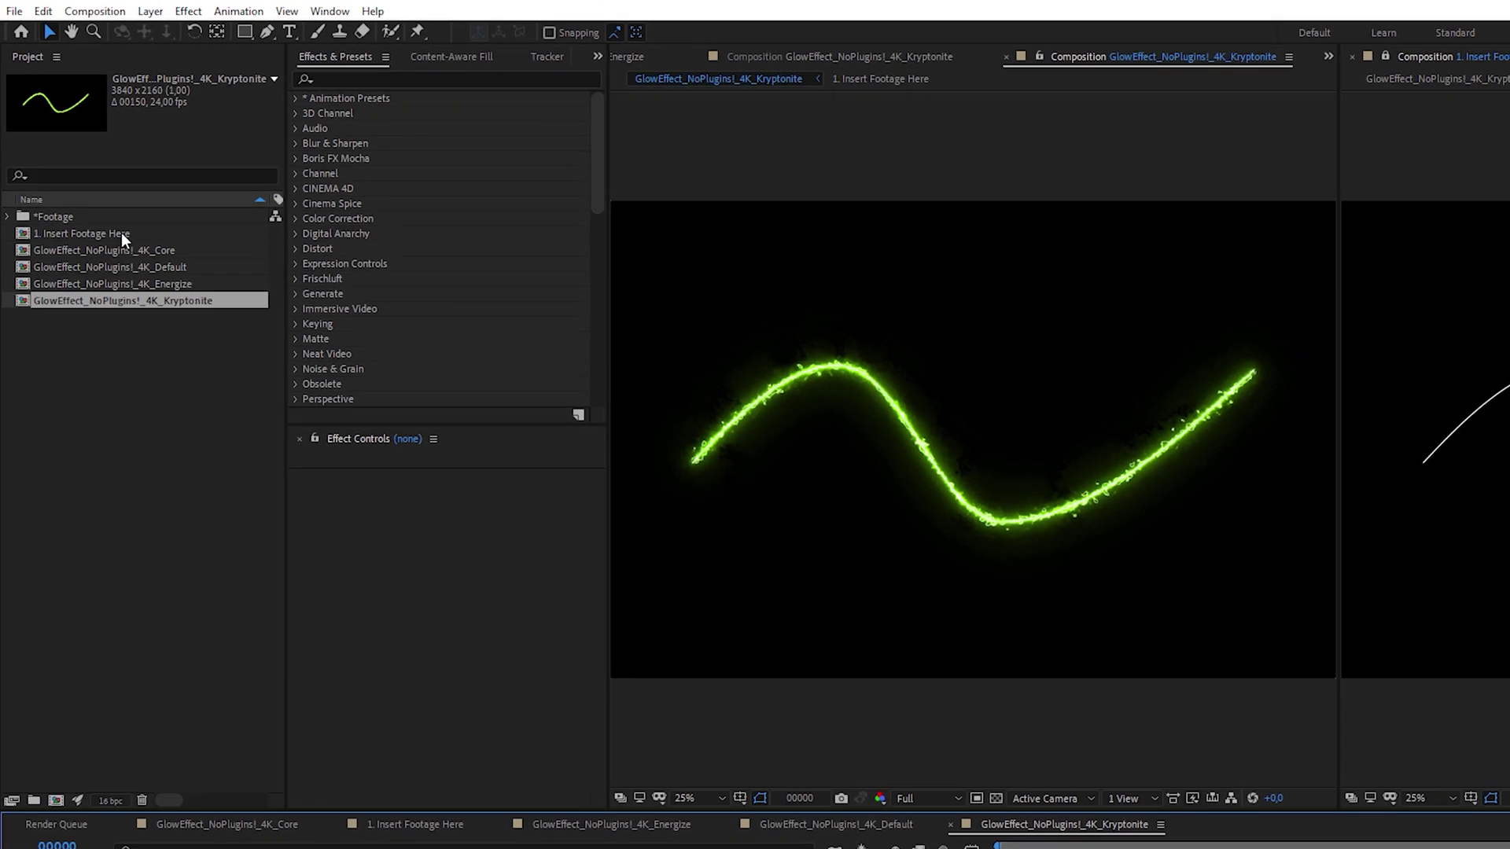
# In Insert Footage Here, reshape the wave path into a dip, a new peak and a lowered end
pyautogui.doubleClick(122, 233)
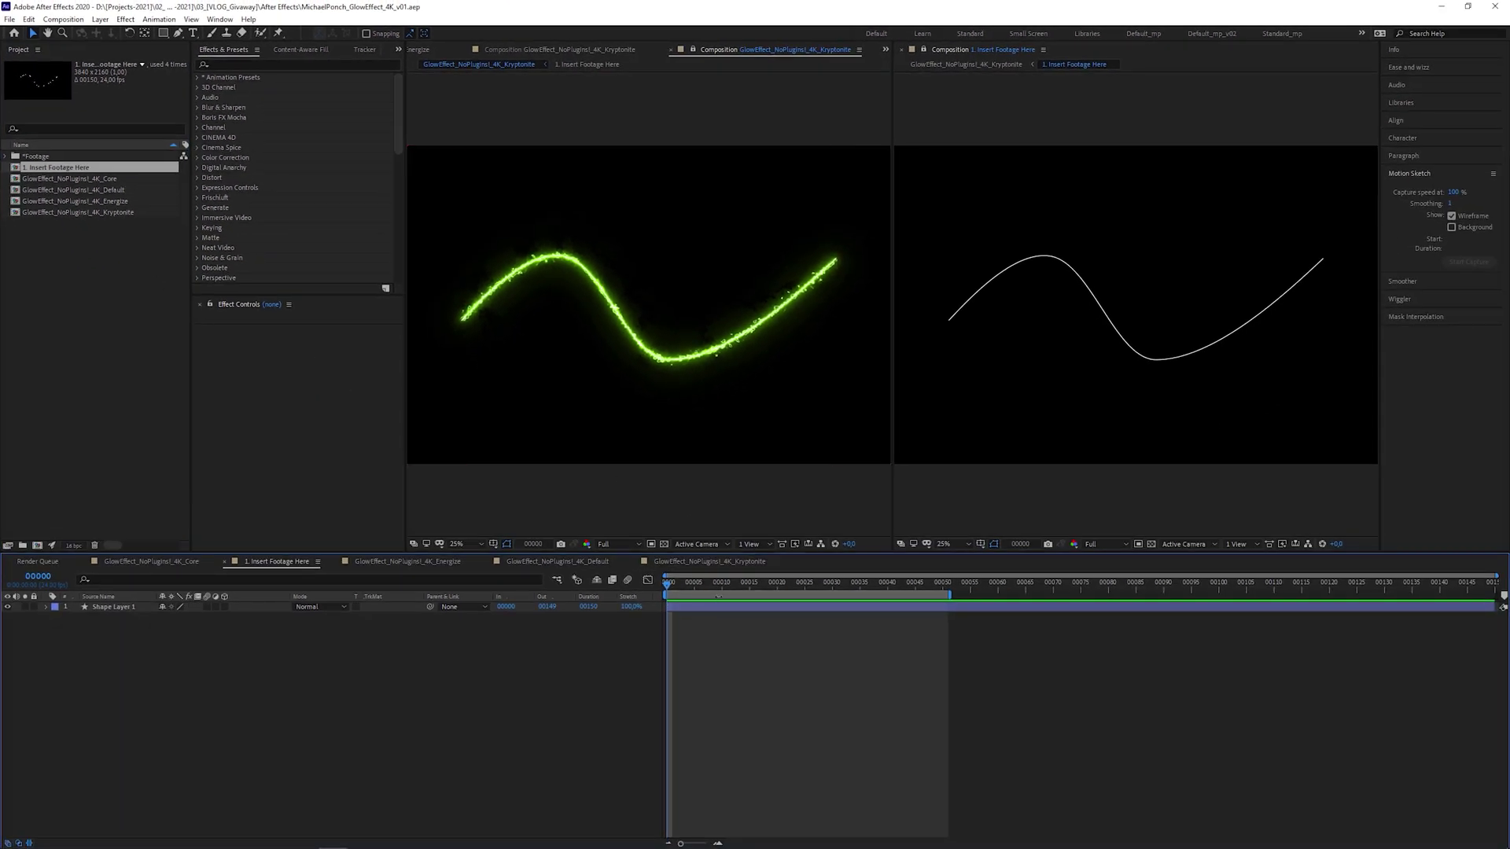
pyautogui.click(722, 610)
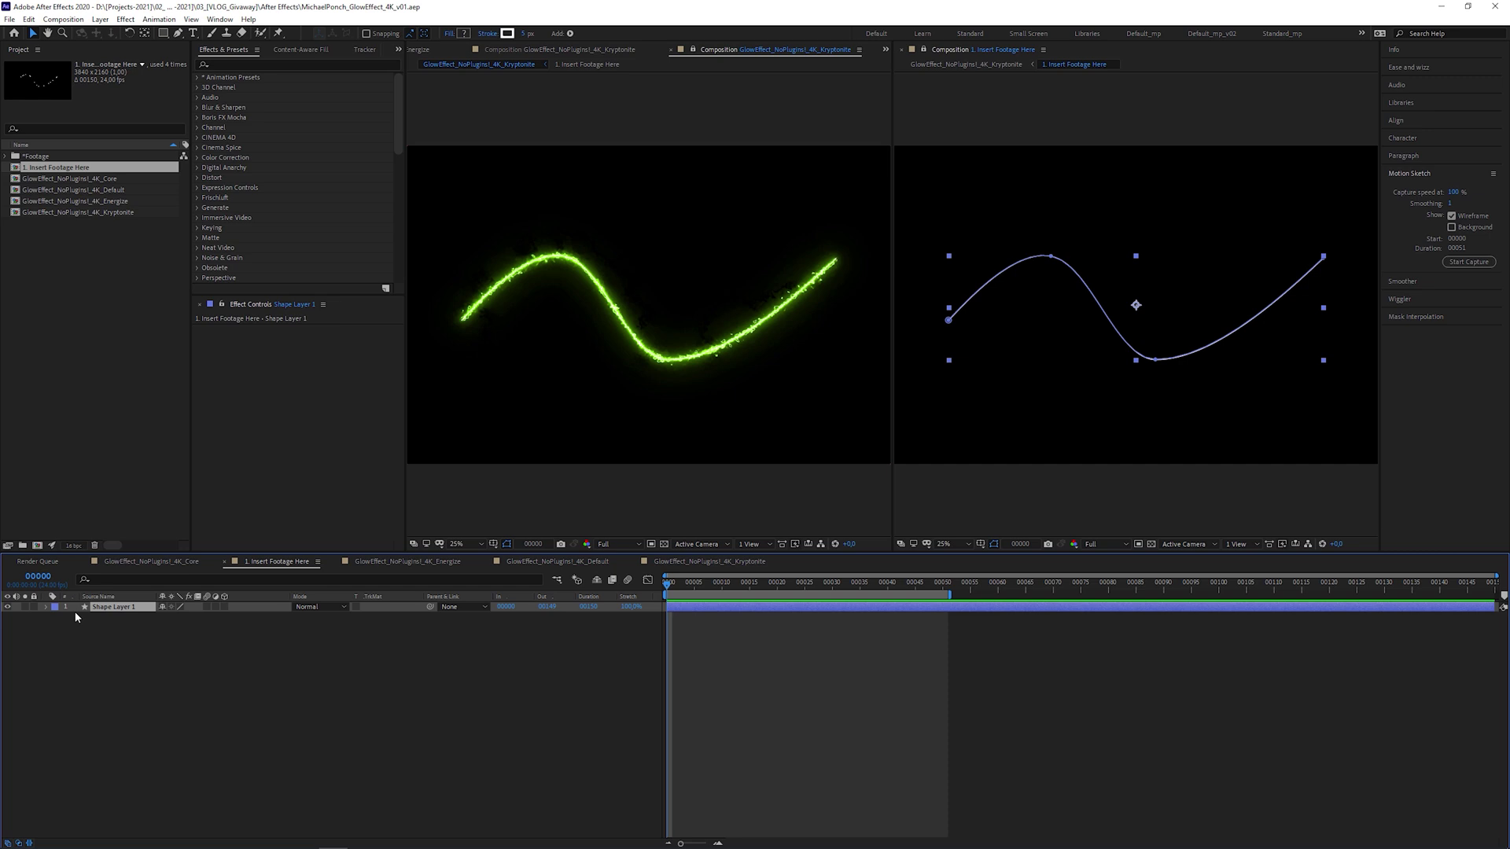
pyautogui.moveTo(1053, 262); pyautogui.dragTo(1042, 346)
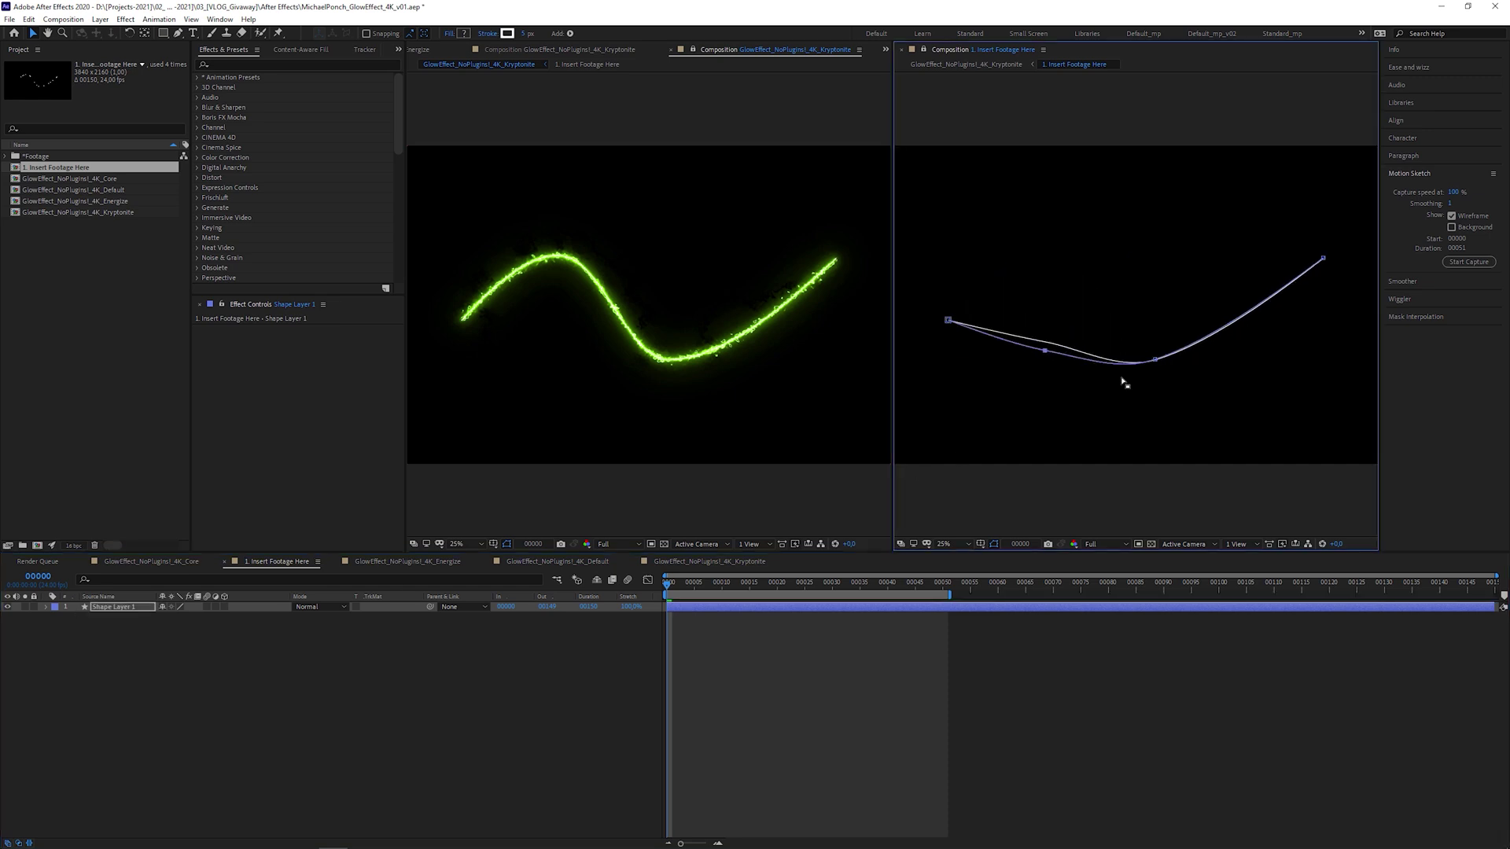
pyautogui.moveTo(1164, 249); pyautogui.dragTo(1163, 248)
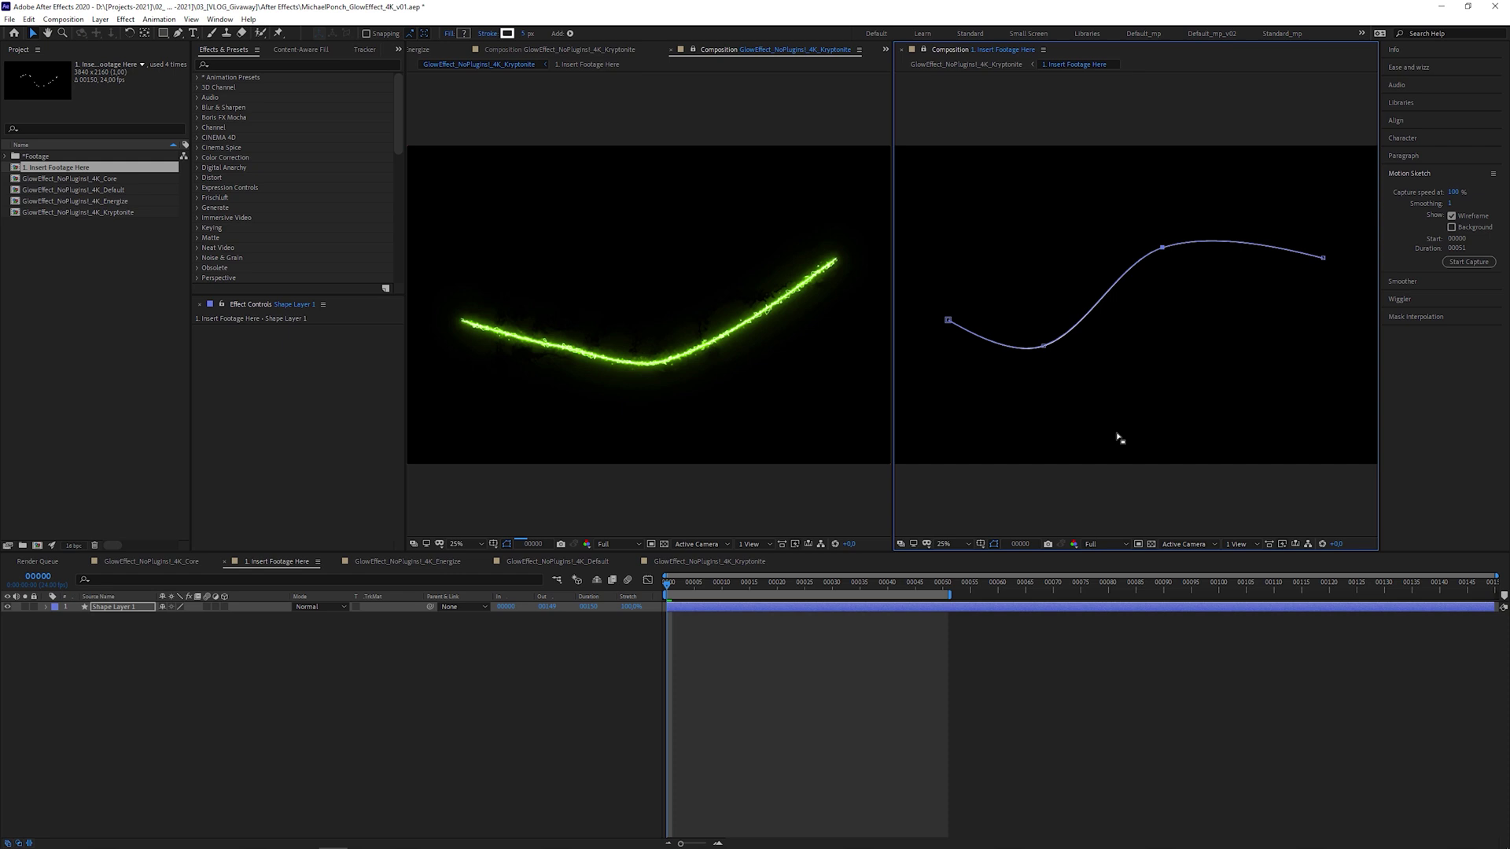
pyautogui.moveTo(1320, 255); pyautogui.dragTo(1291, 342)
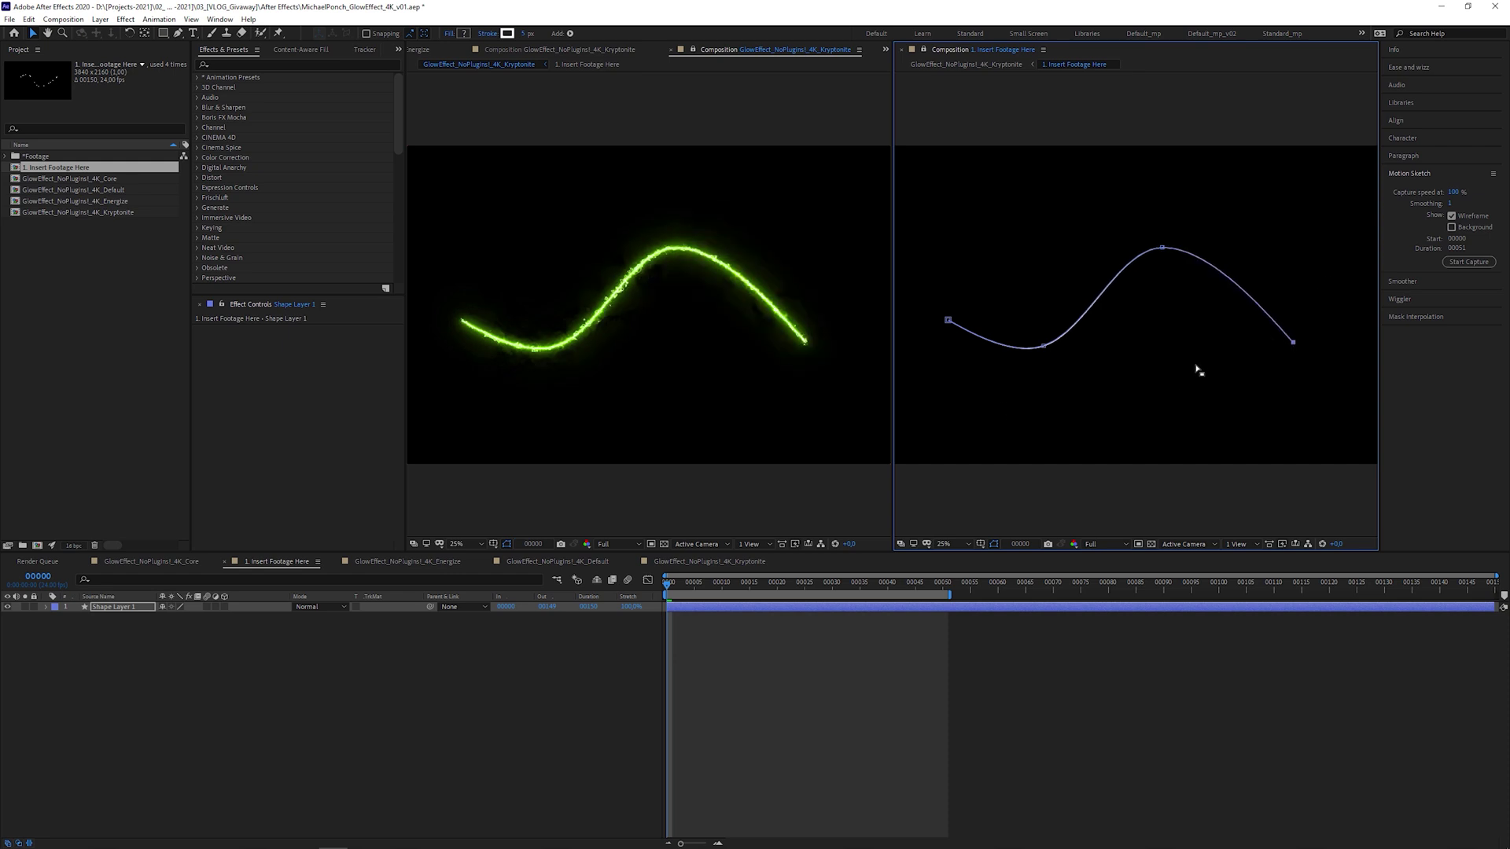
# Hide the wave shape layer and place Footage01_4K.mov into the composition
pyautogui.click(84, 582)
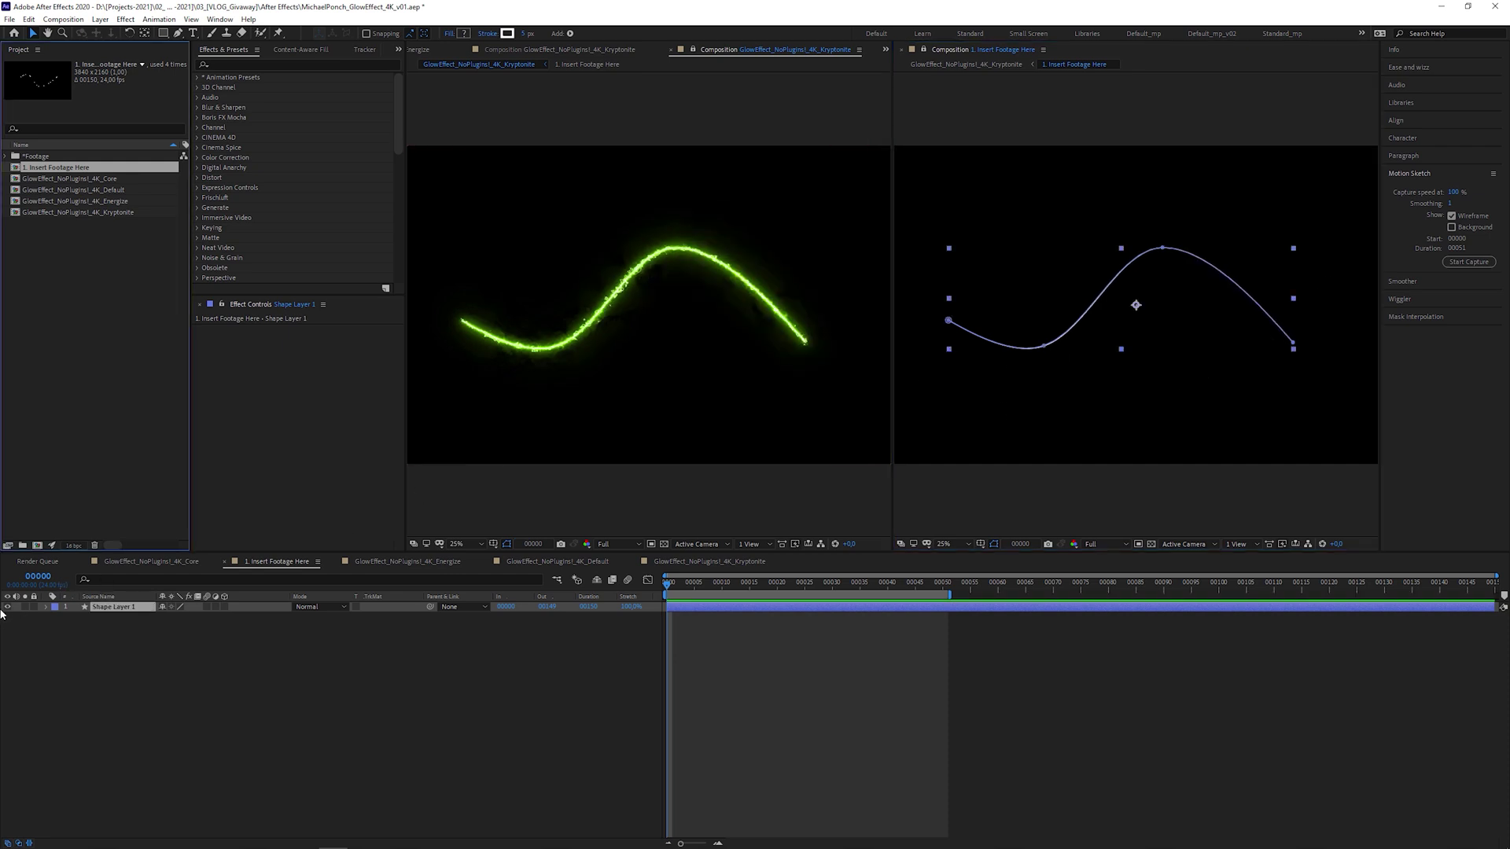
pyautogui.click(7, 607)
pyautogui.click(5, 155)
pyautogui.moveTo(63, 167); pyautogui.dragTo(152, 613)
# Preview the dancer footage and key out its green screen with Keylight (1.2)
pyautogui.press('space')
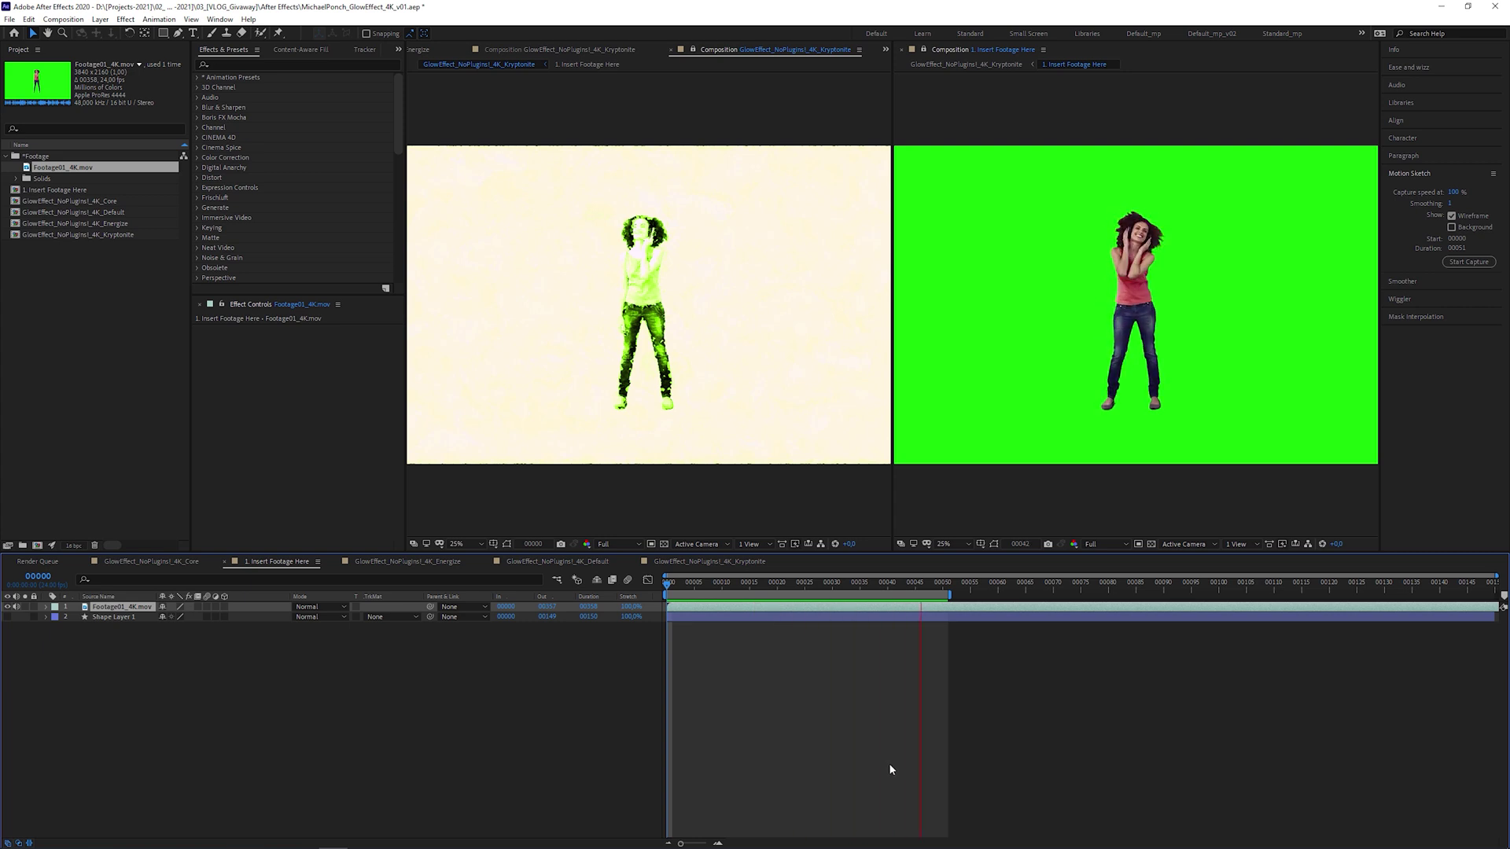
pyautogui.press('space')
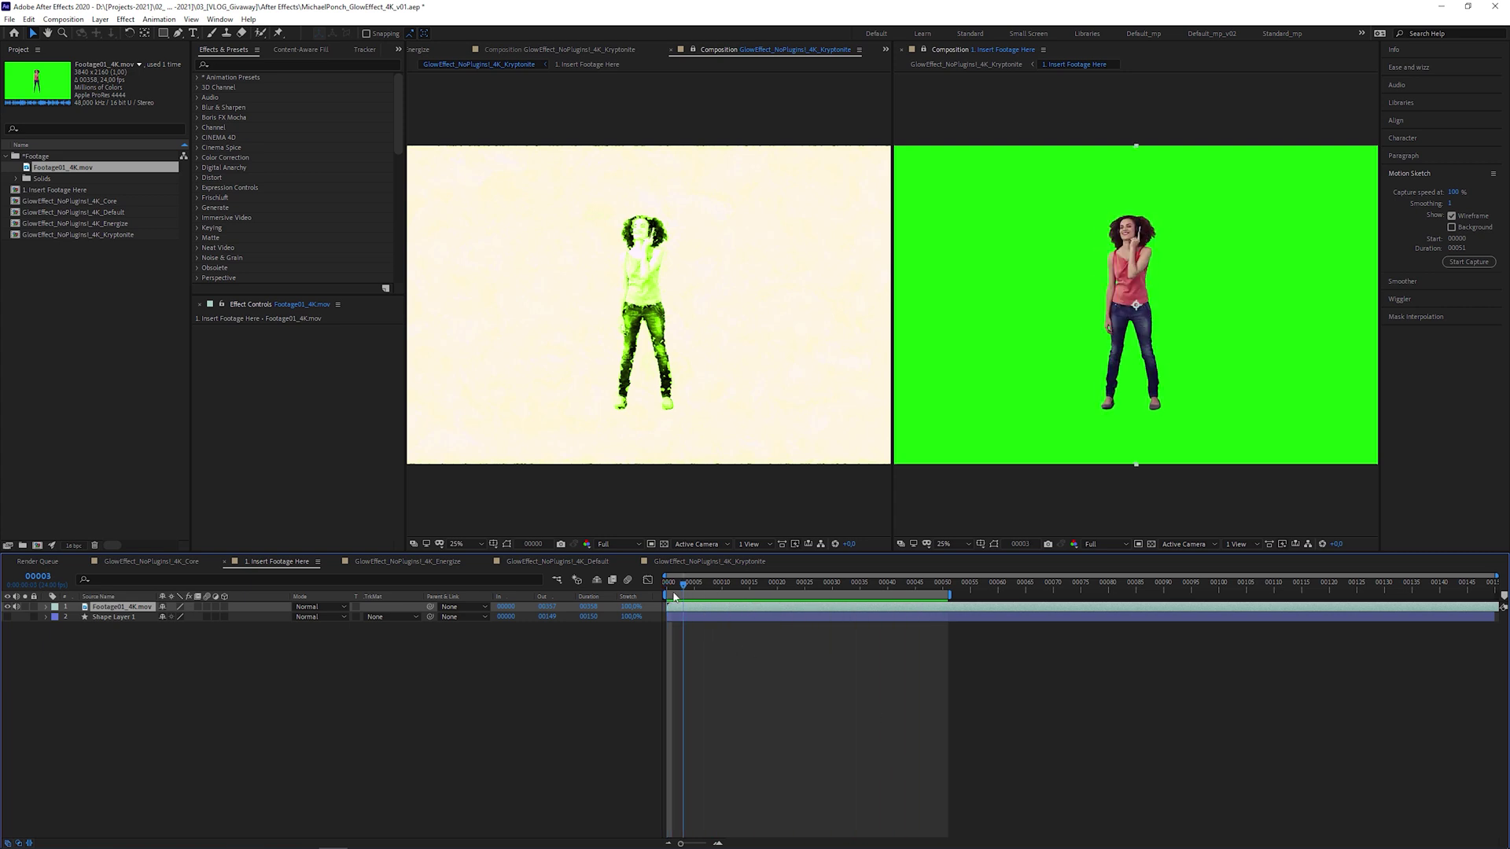
pyautogui.click(236, 64)
pyautogui.write('keyli')
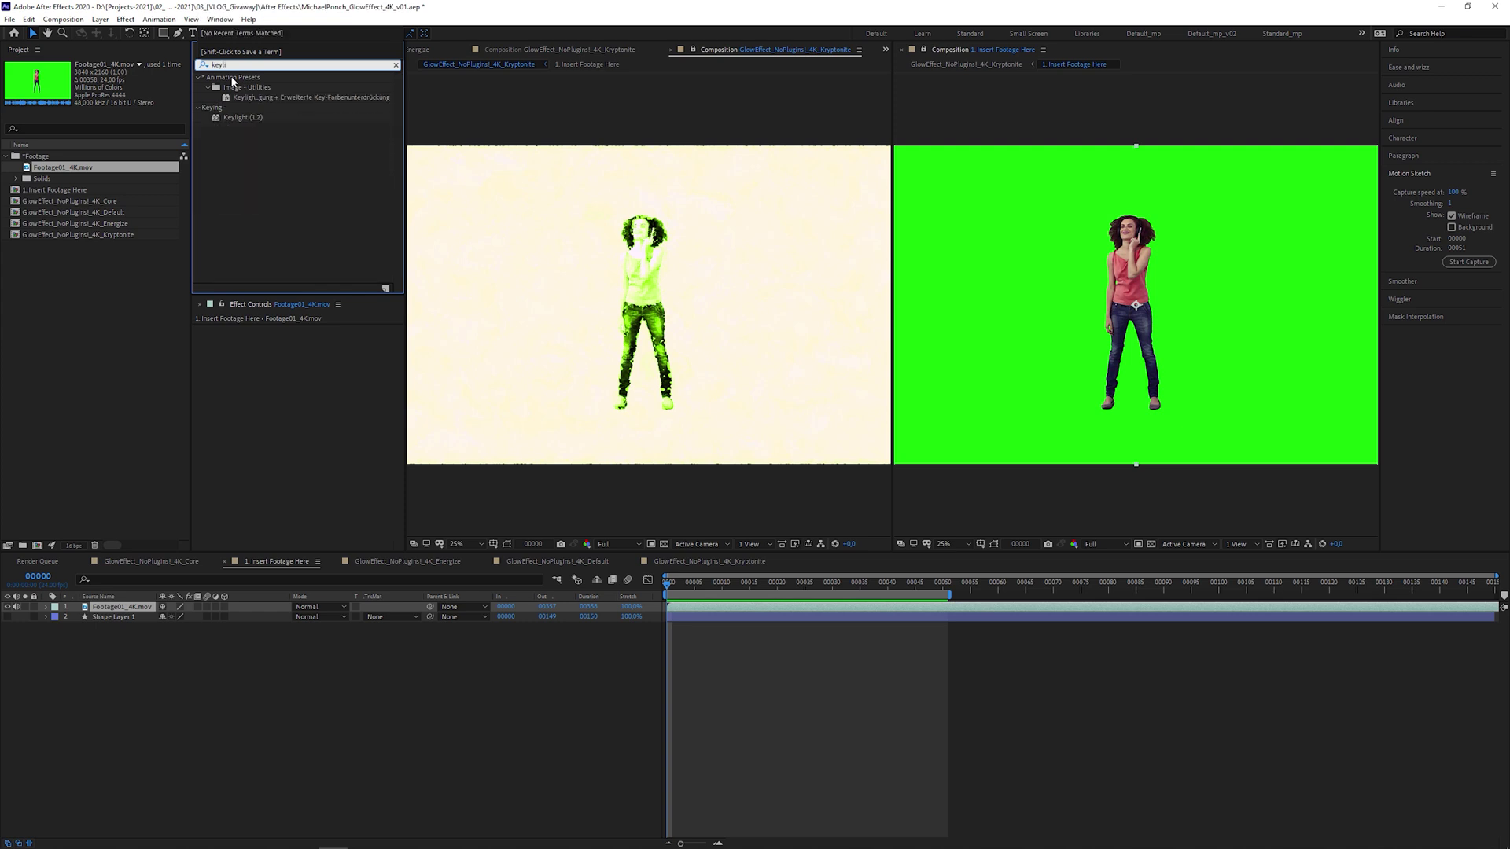
pyautogui.moveTo(244, 117); pyautogui.dragTo(264, 126)
pyautogui.moveTo(219, 627); pyautogui.dragTo(150, 608)
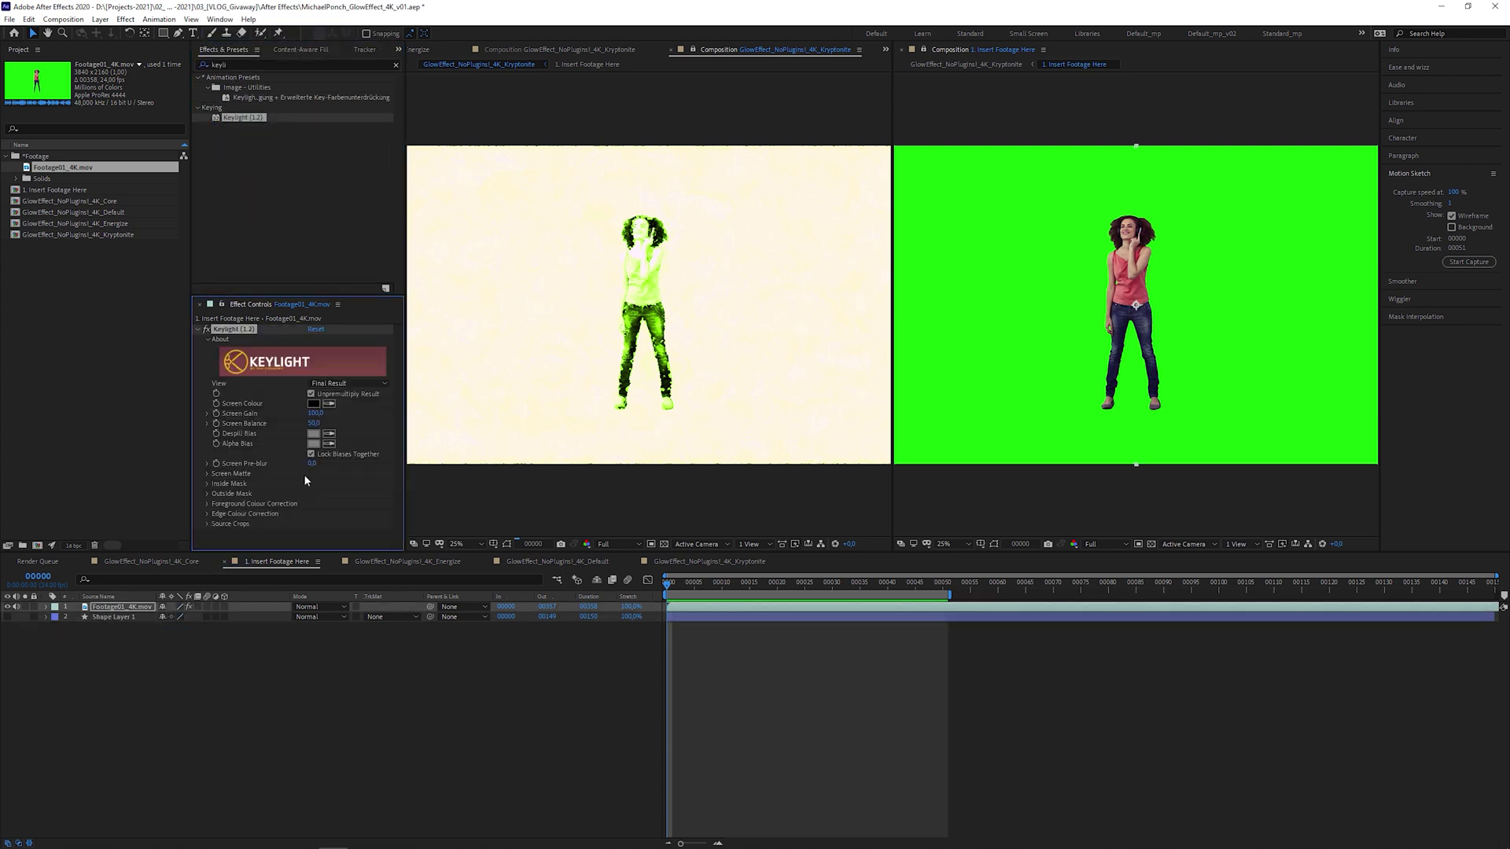
pyautogui.click(1023, 281)
# Apply Find Edges to the dancer footage with Invert enabled
pyautogui.click(363, 226)
pyautogui.hotkey('ctrl', 'f')
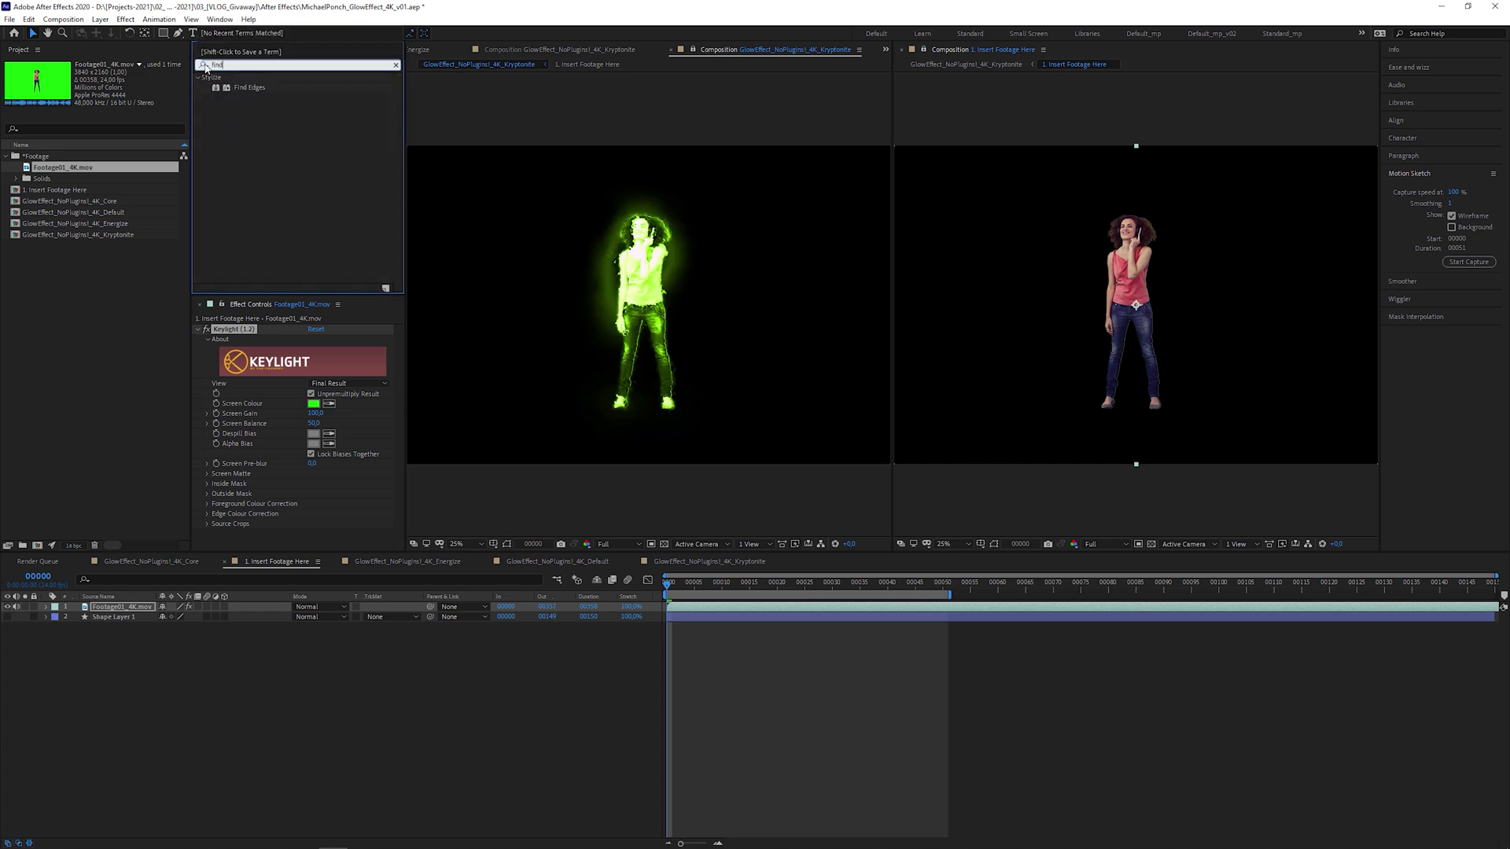
pyautogui.write('find')
pyautogui.moveTo(139, 580); pyautogui.dragTo(146, 610)
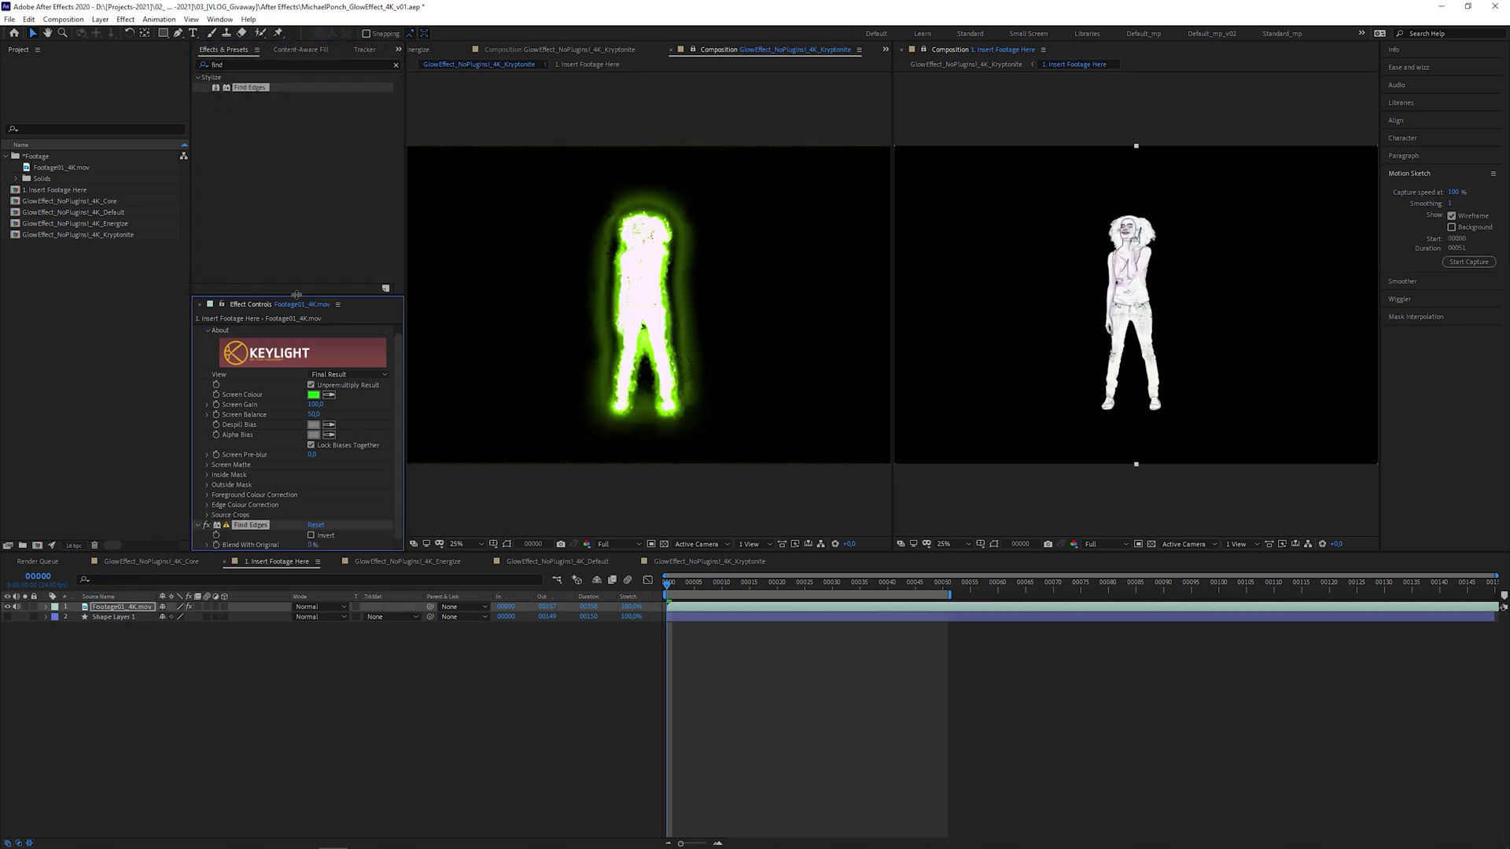
pyautogui.moveTo(321, 296); pyautogui.dragTo(321, 147)
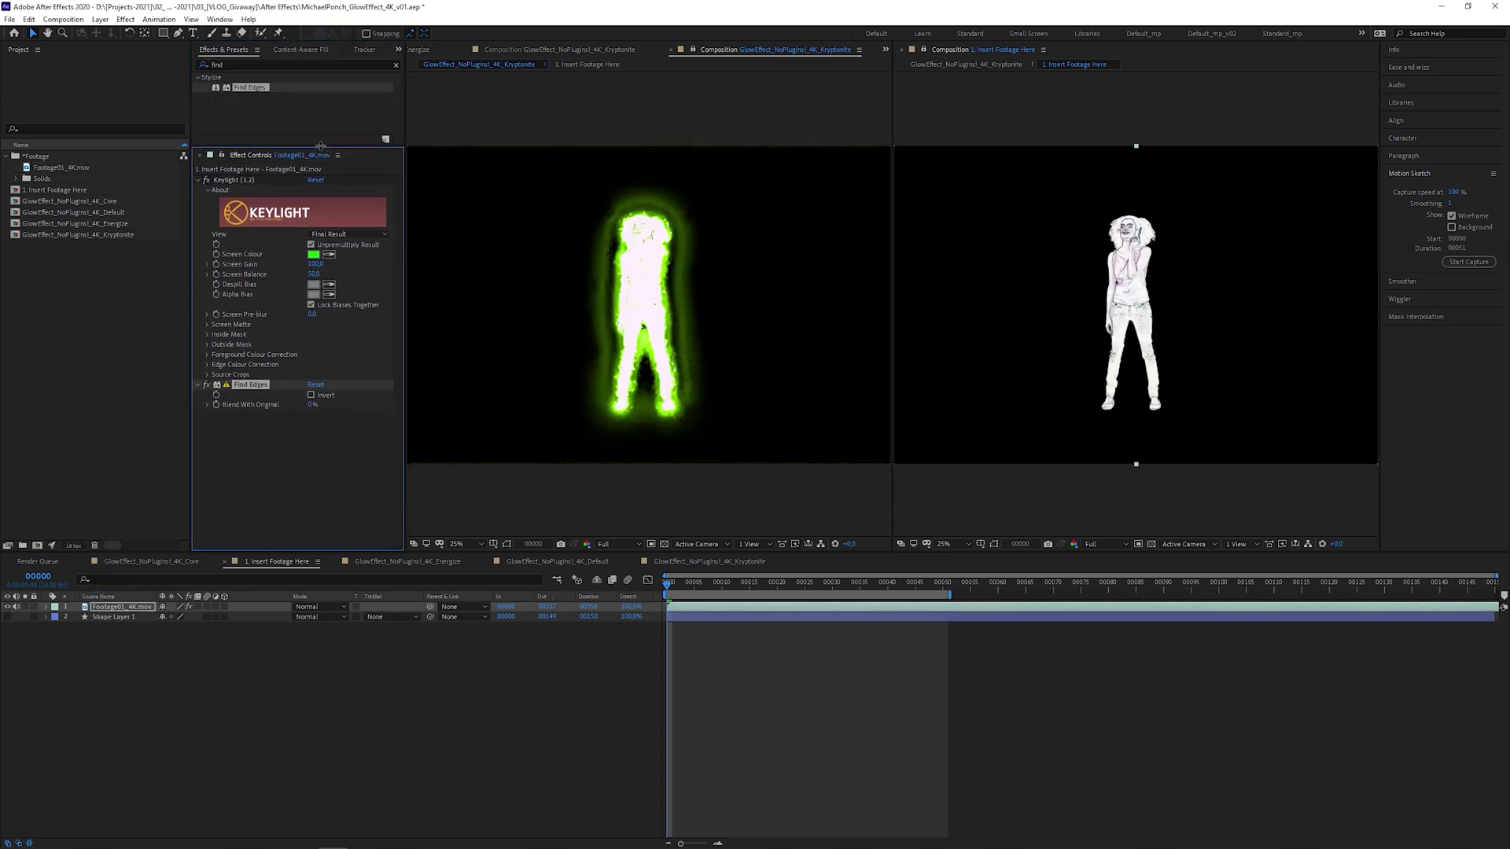
pyautogui.click(312, 395)
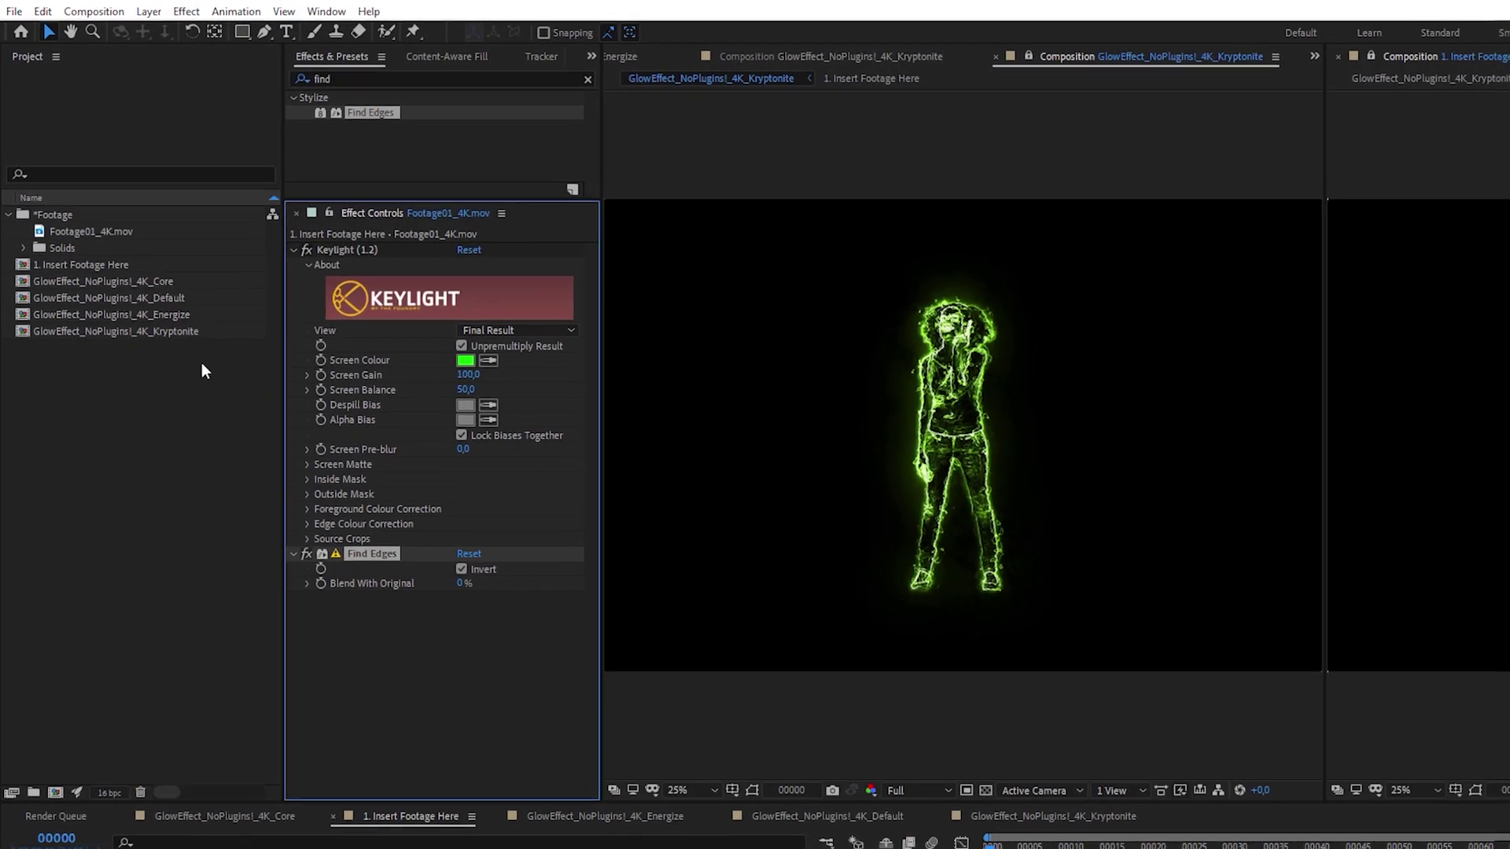
# Preview the dancer outline in the Kryptonite, Energize, Core and Default comps, then return to Insert Footage Here
pyautogui.doubleClick(191, 332)
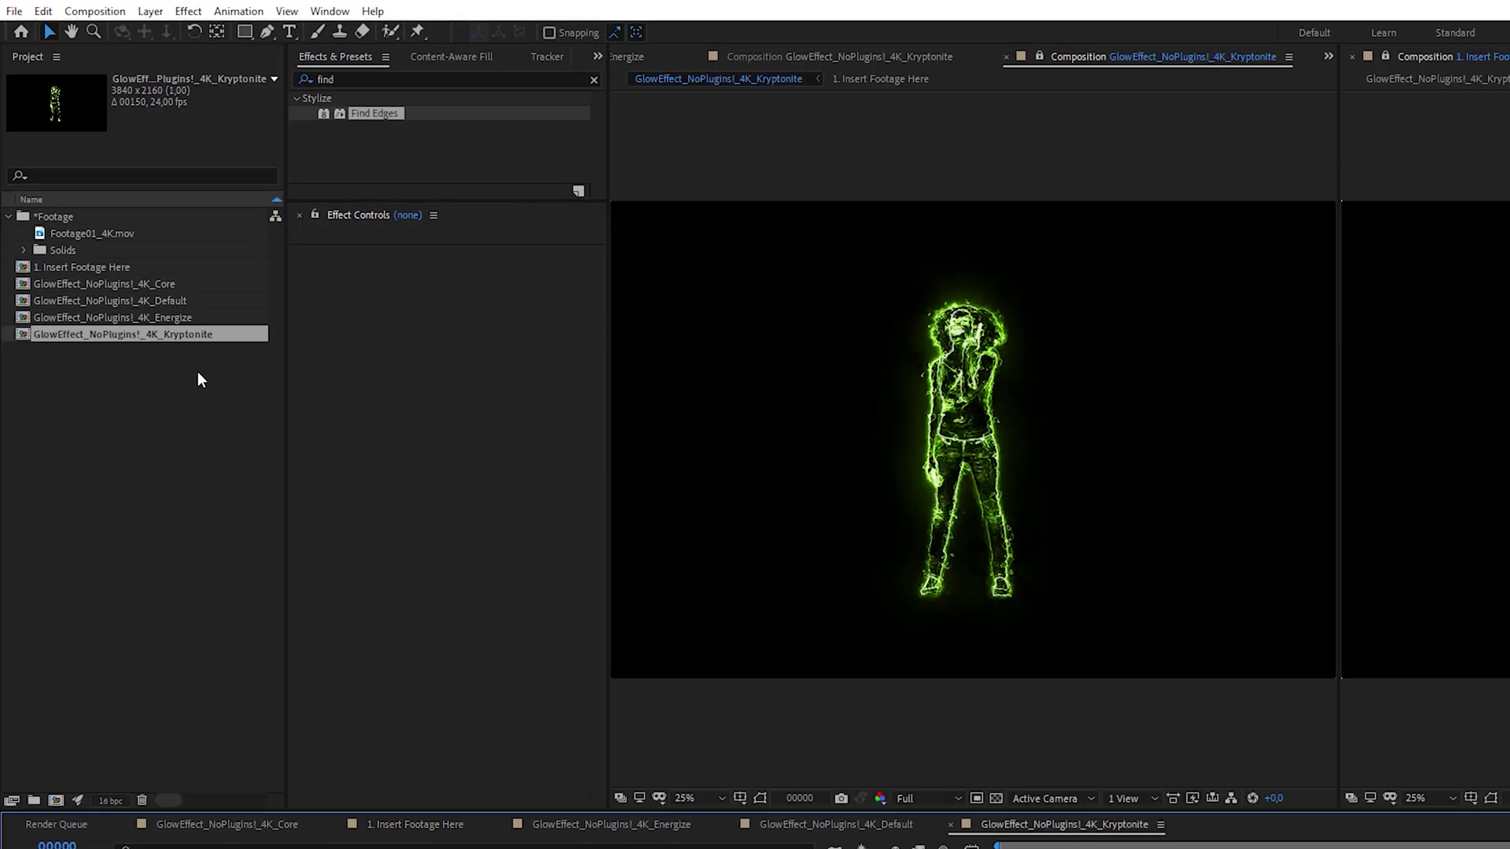
pyautogui.press('space')
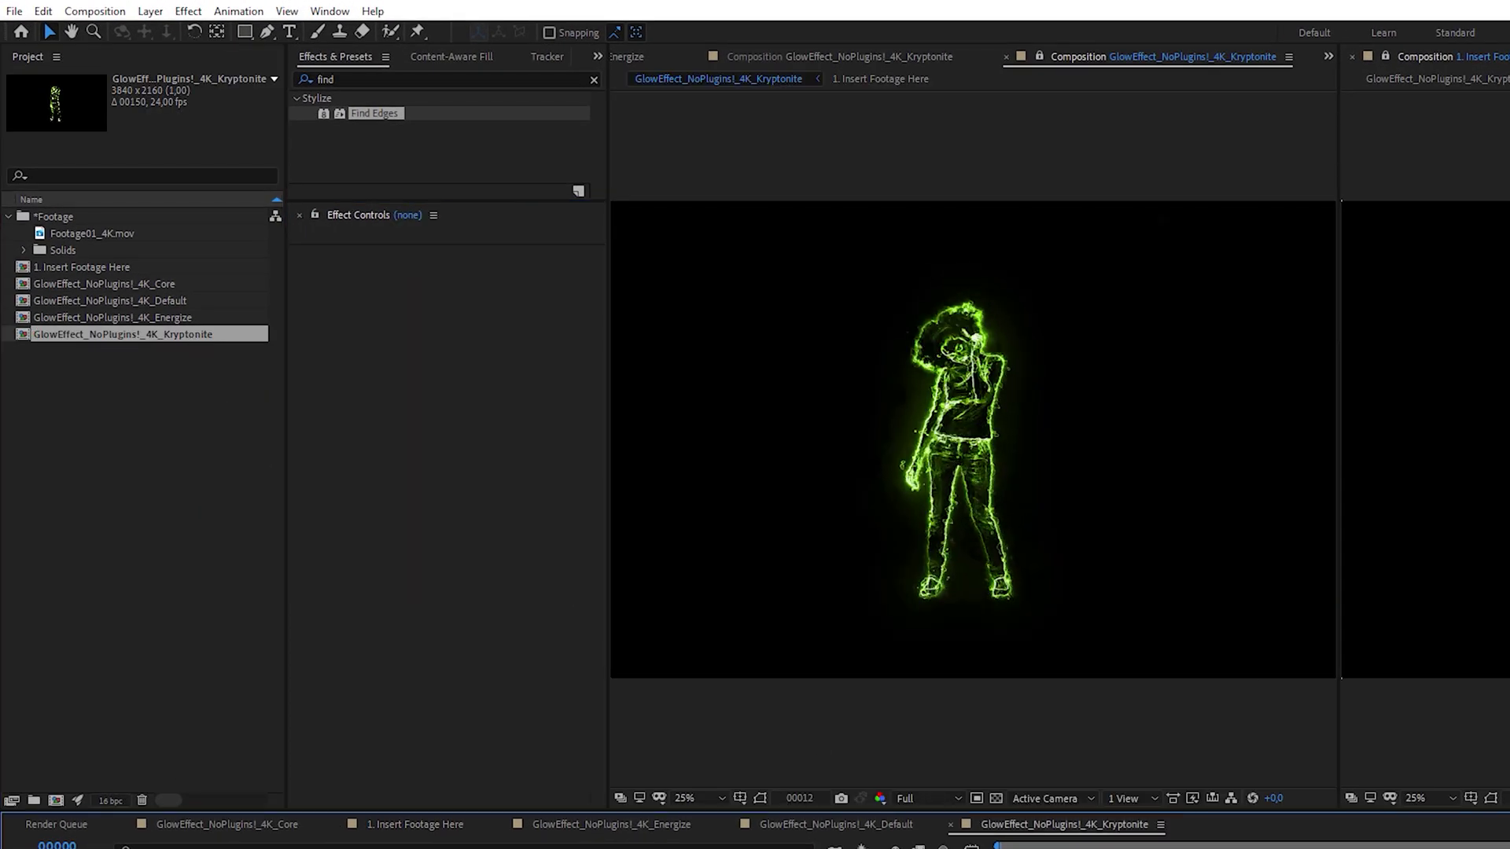
pyautogui.doubleClick(182, 317)
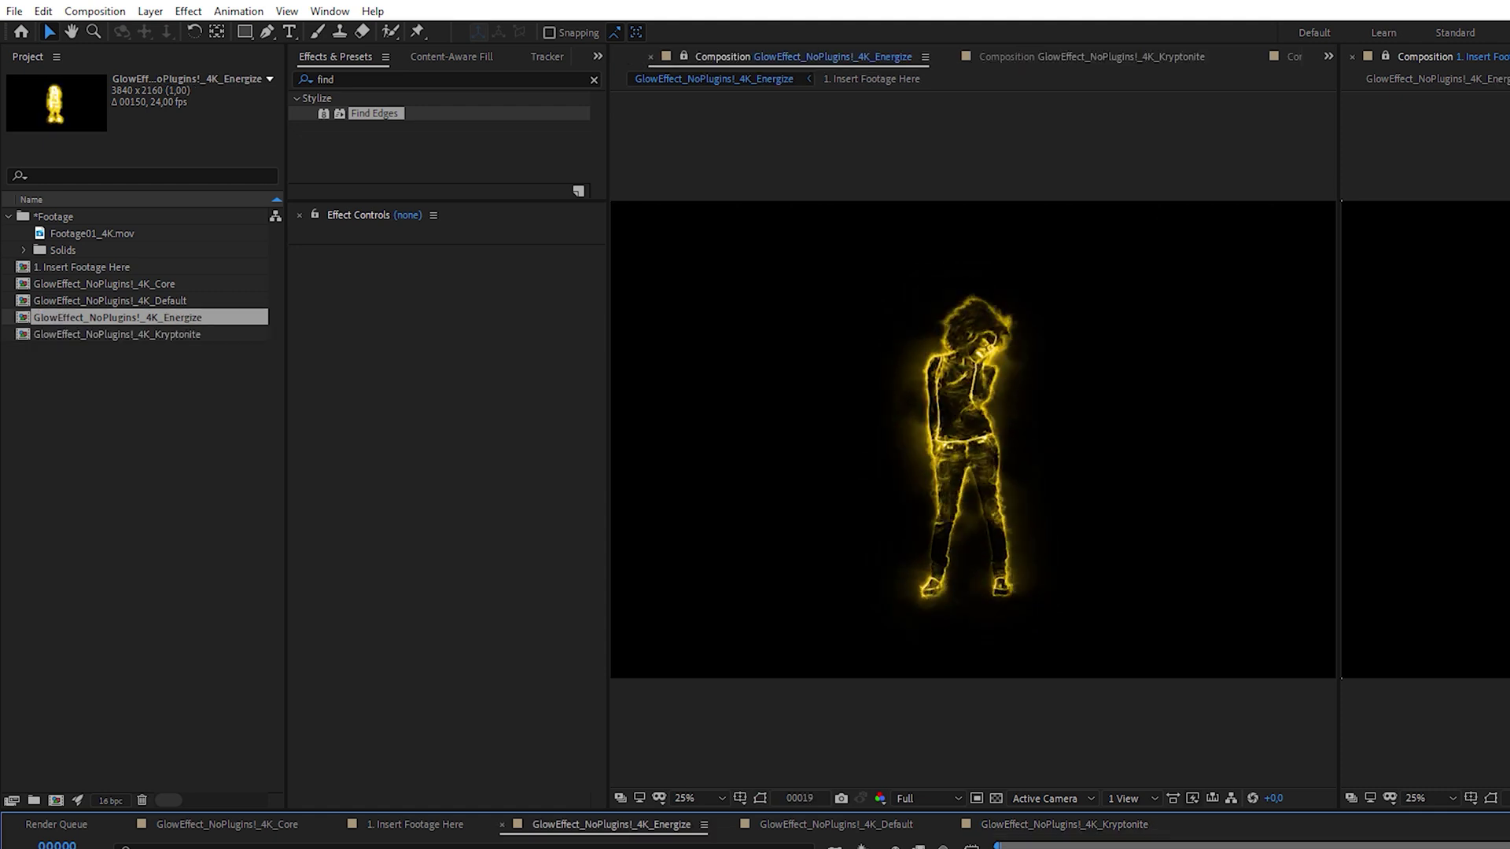
pyautogui.doubleClick(134, 284)
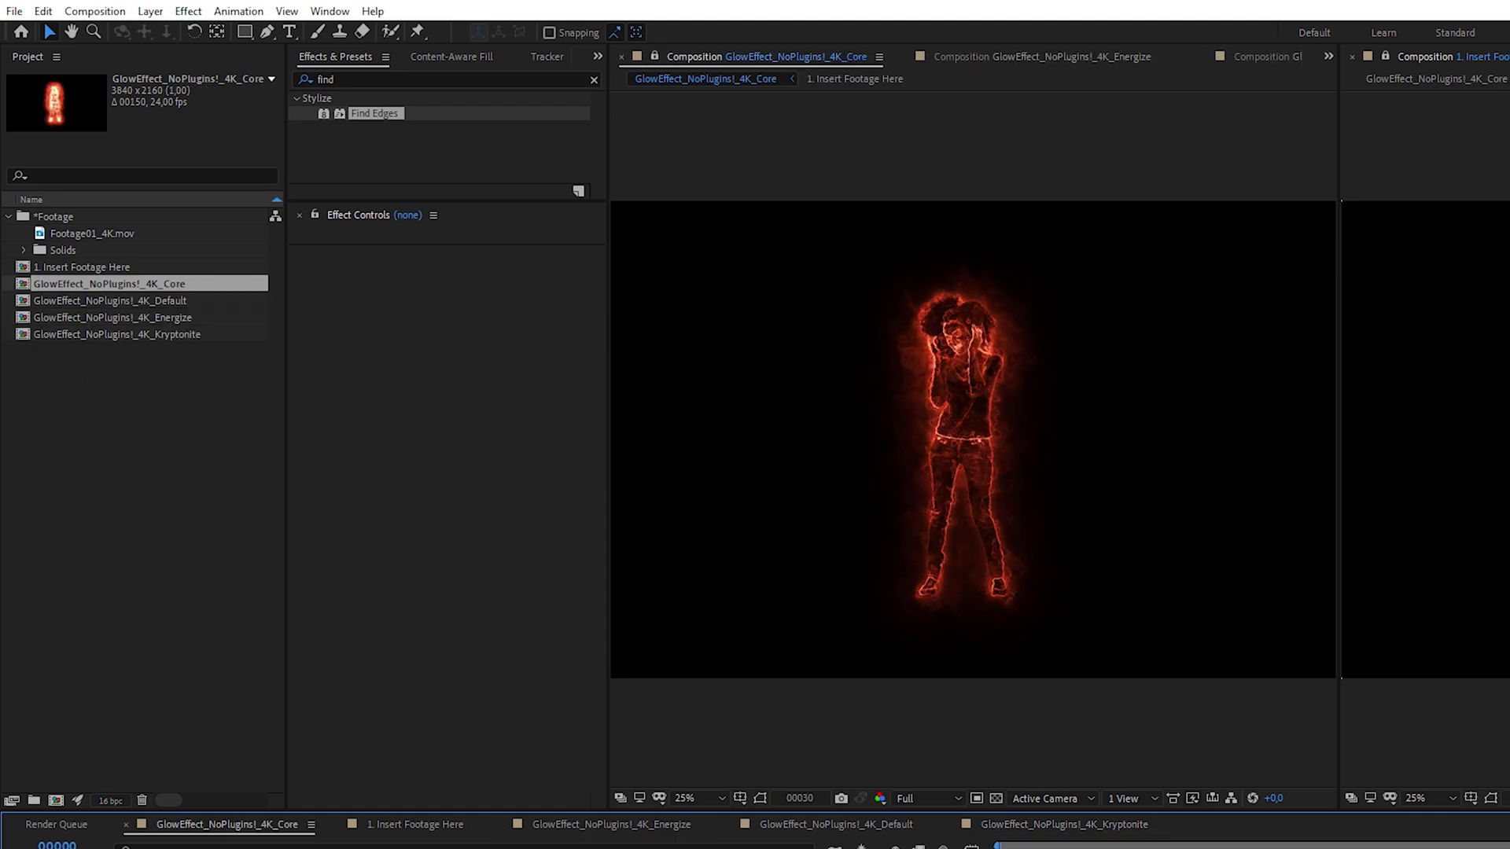
pyautogui.doubleClick(170, 300)
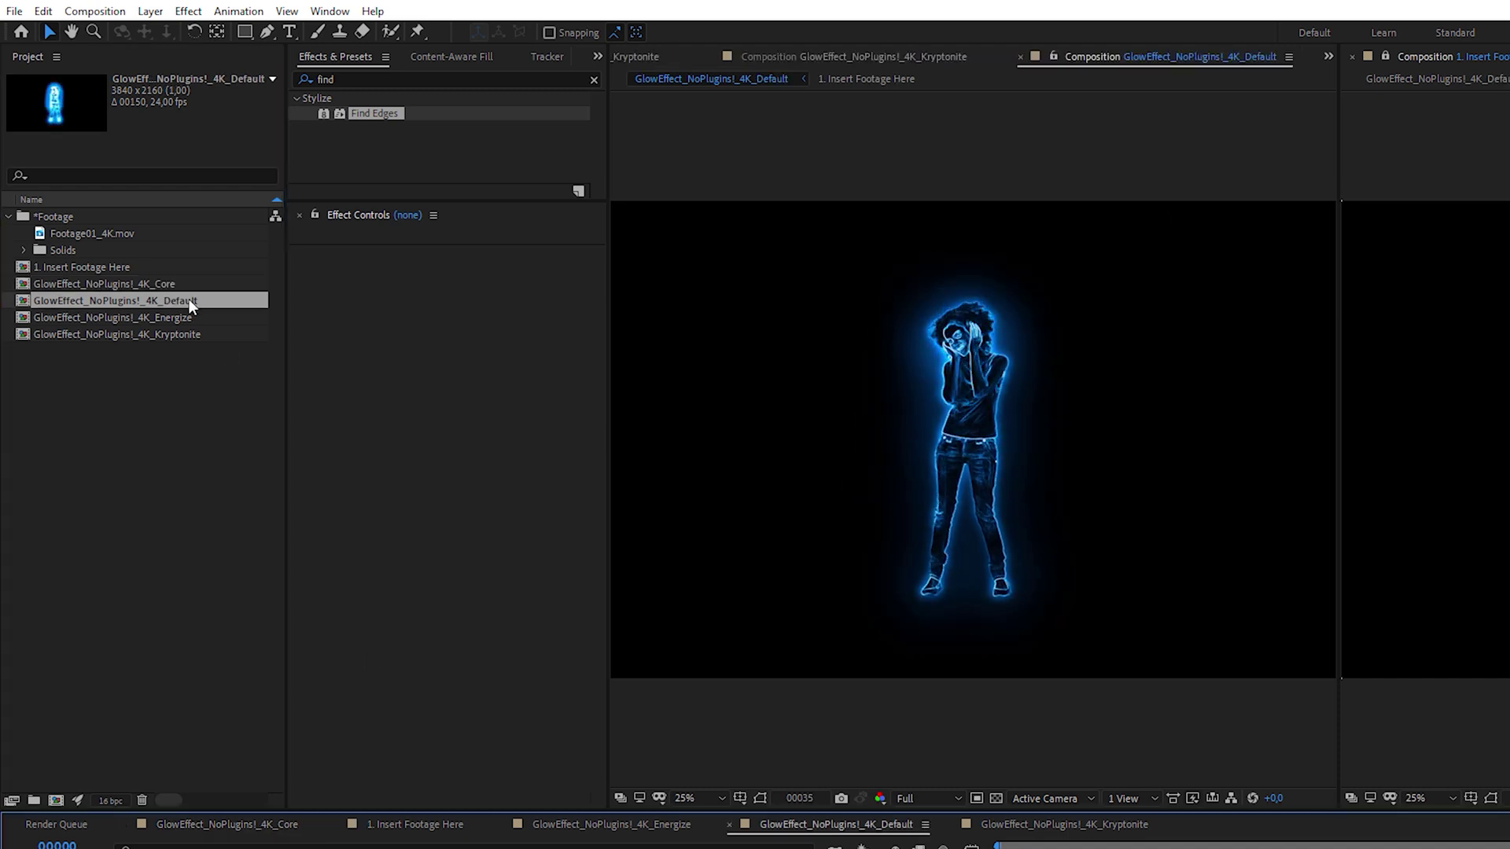
pyautogui.click(409, 824)
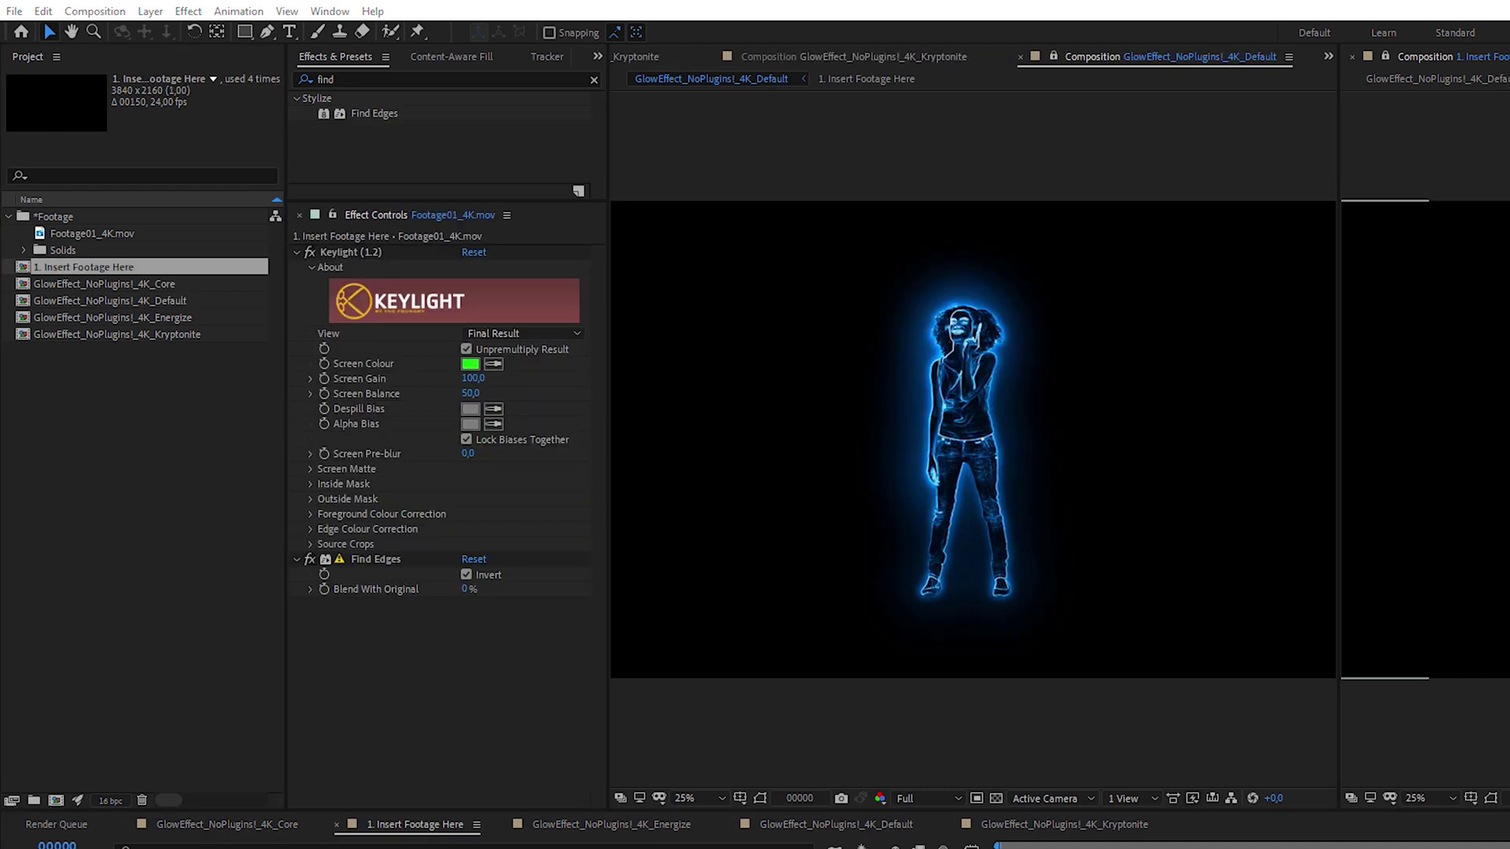
# Create a MICHAEL text layer and convert it into shape outlines
pyautogui.doubleClick(289, 32)
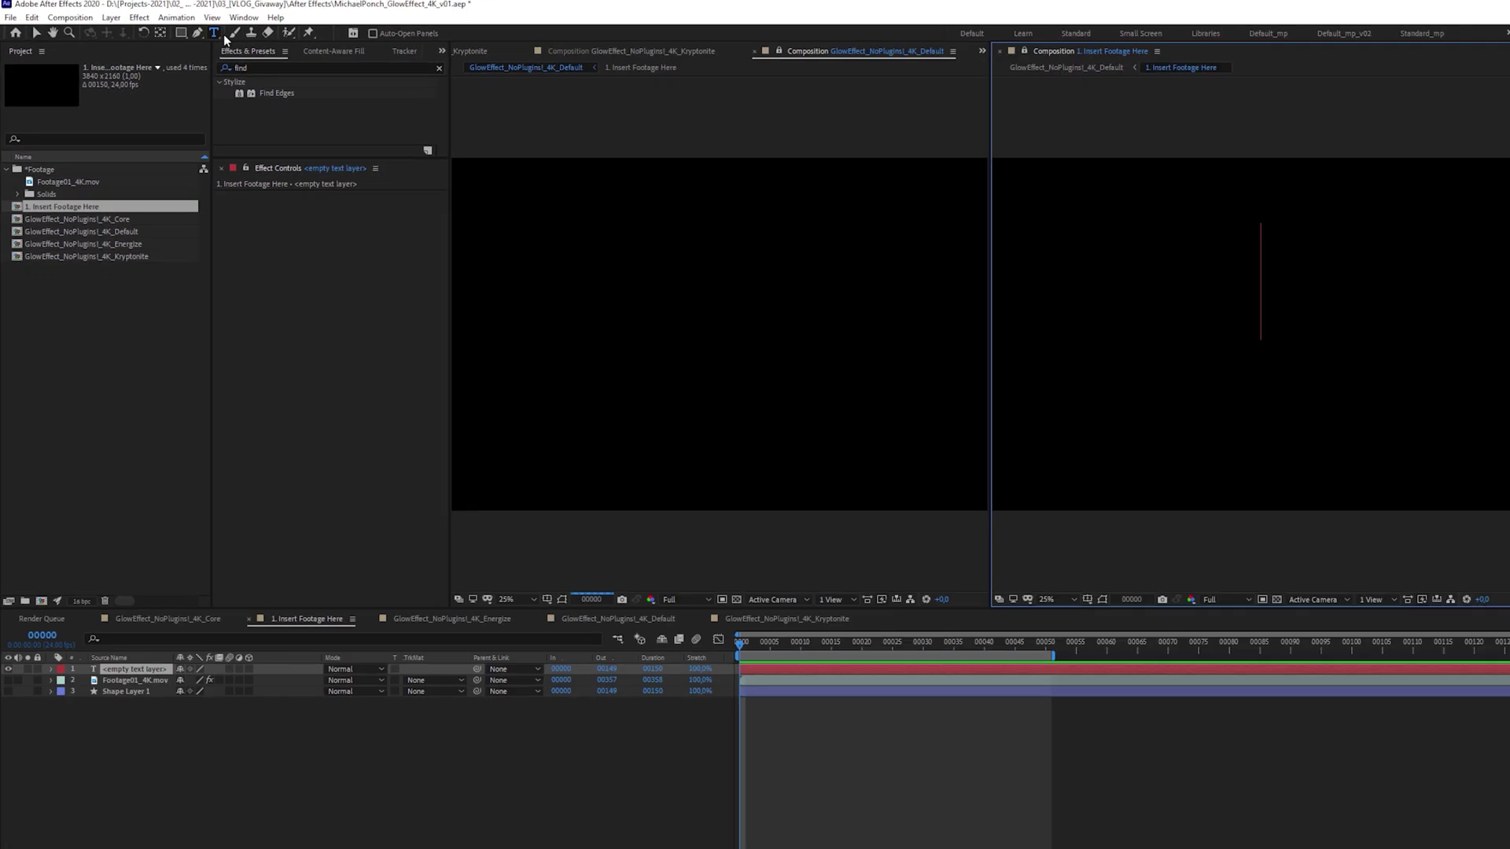
pyautogui.write('MICHAEL')
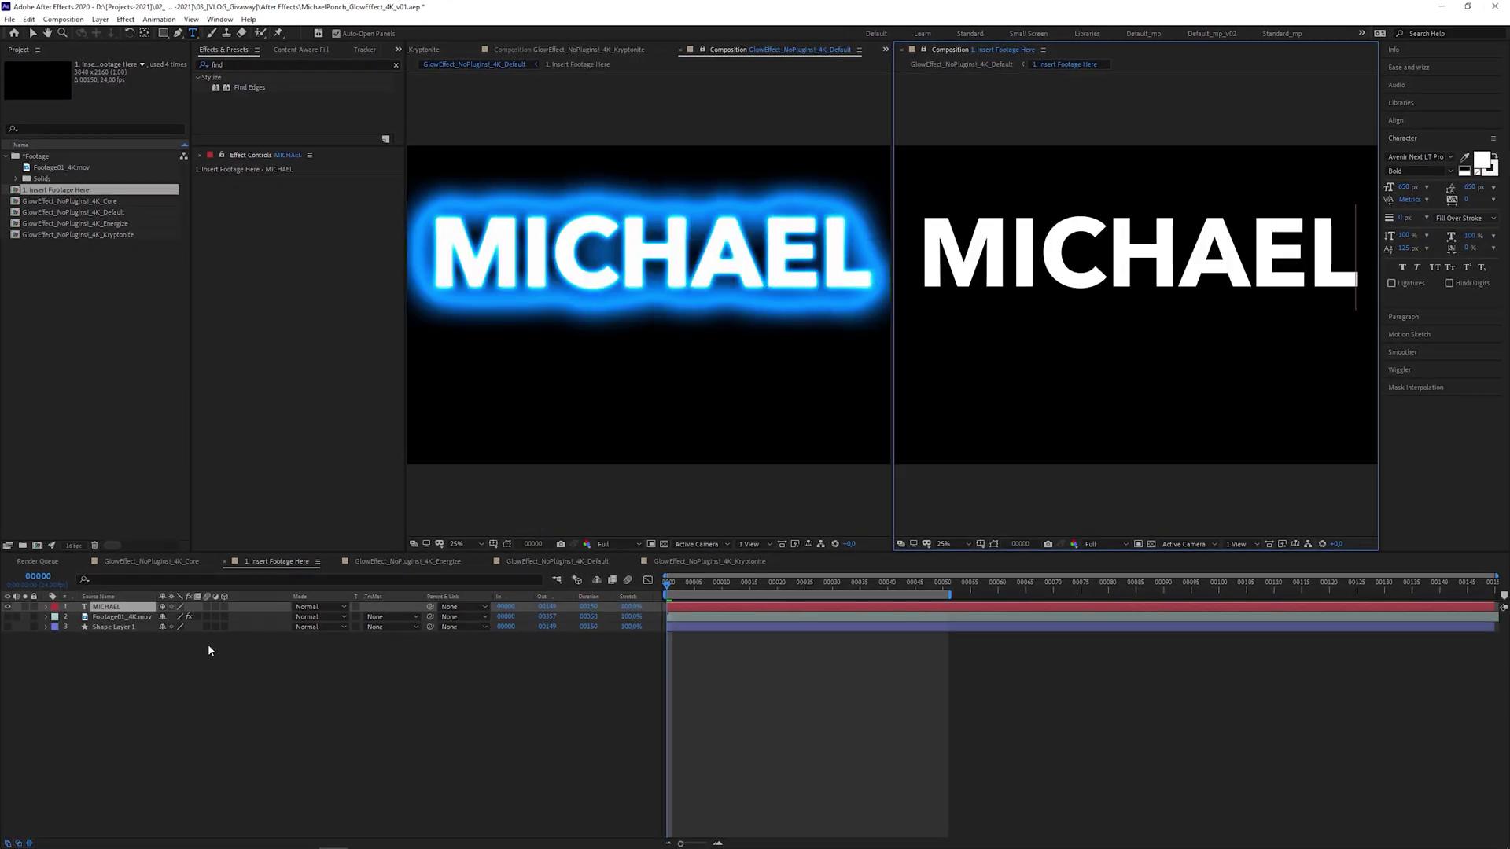
pyautogui.rightClick(135, 608)
pyautogui.moveTo(218, 519)
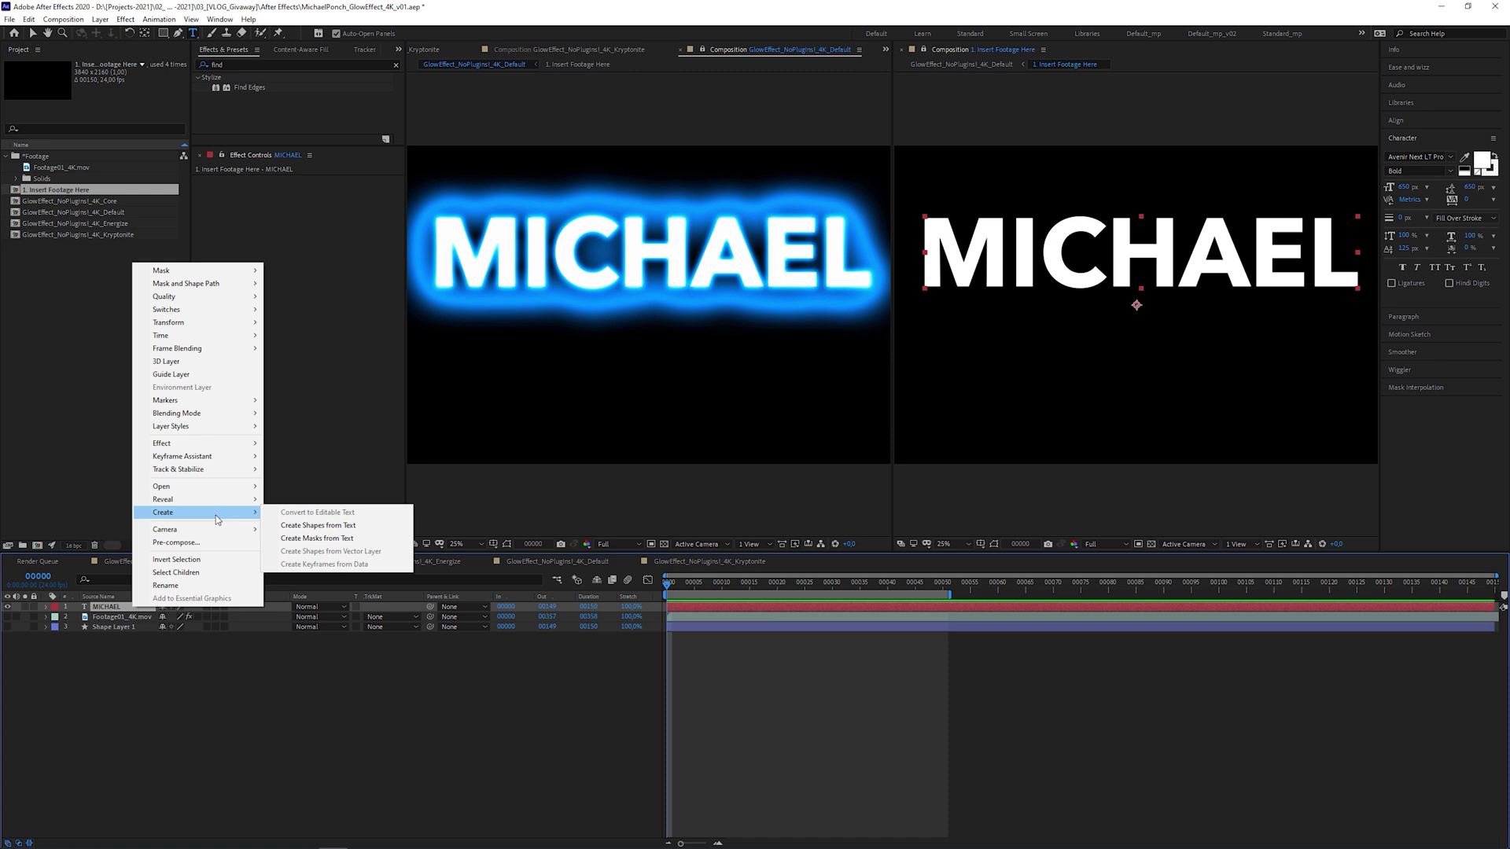
pyautogui.click(338, 526)
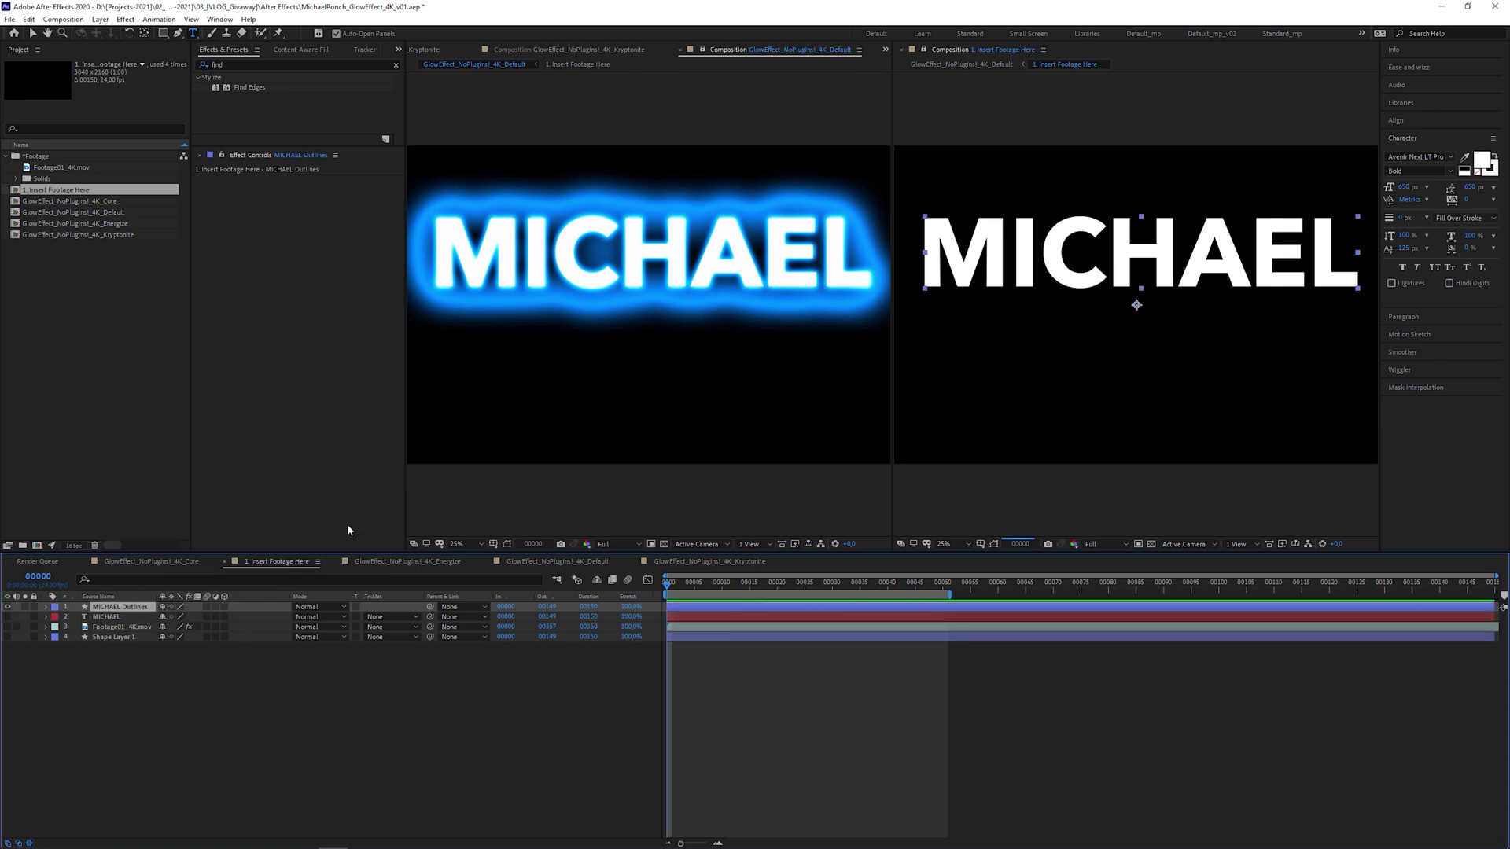
# Expand the MICHAEL Outlines contents to inspect the letter groups
pyautogui.click(46, 607)
pyautogui.click(57, 618)
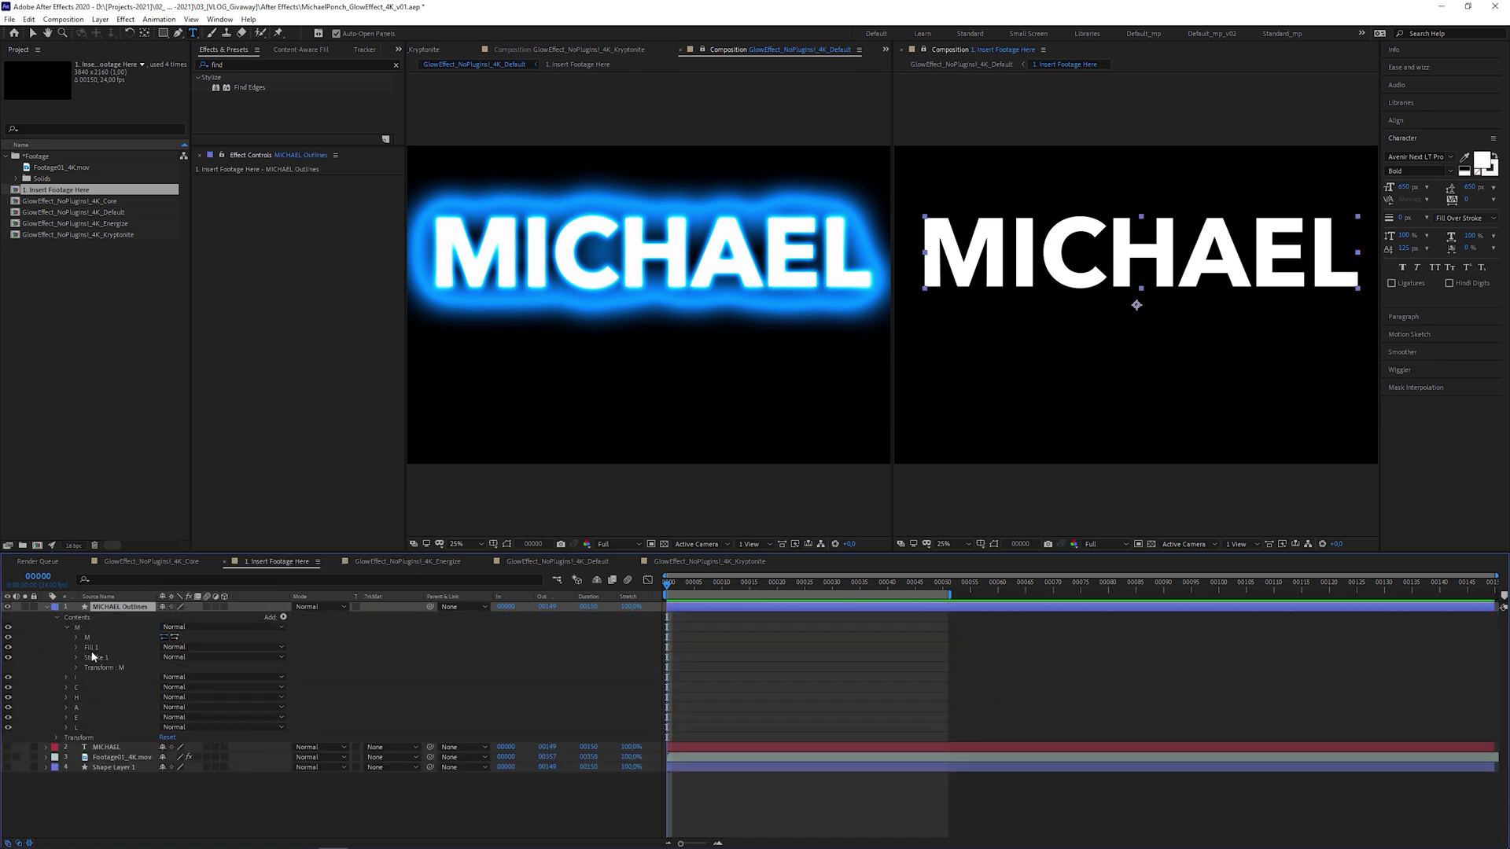
pyautogui.click(66, 637)
pyautogui.click(66, 637)
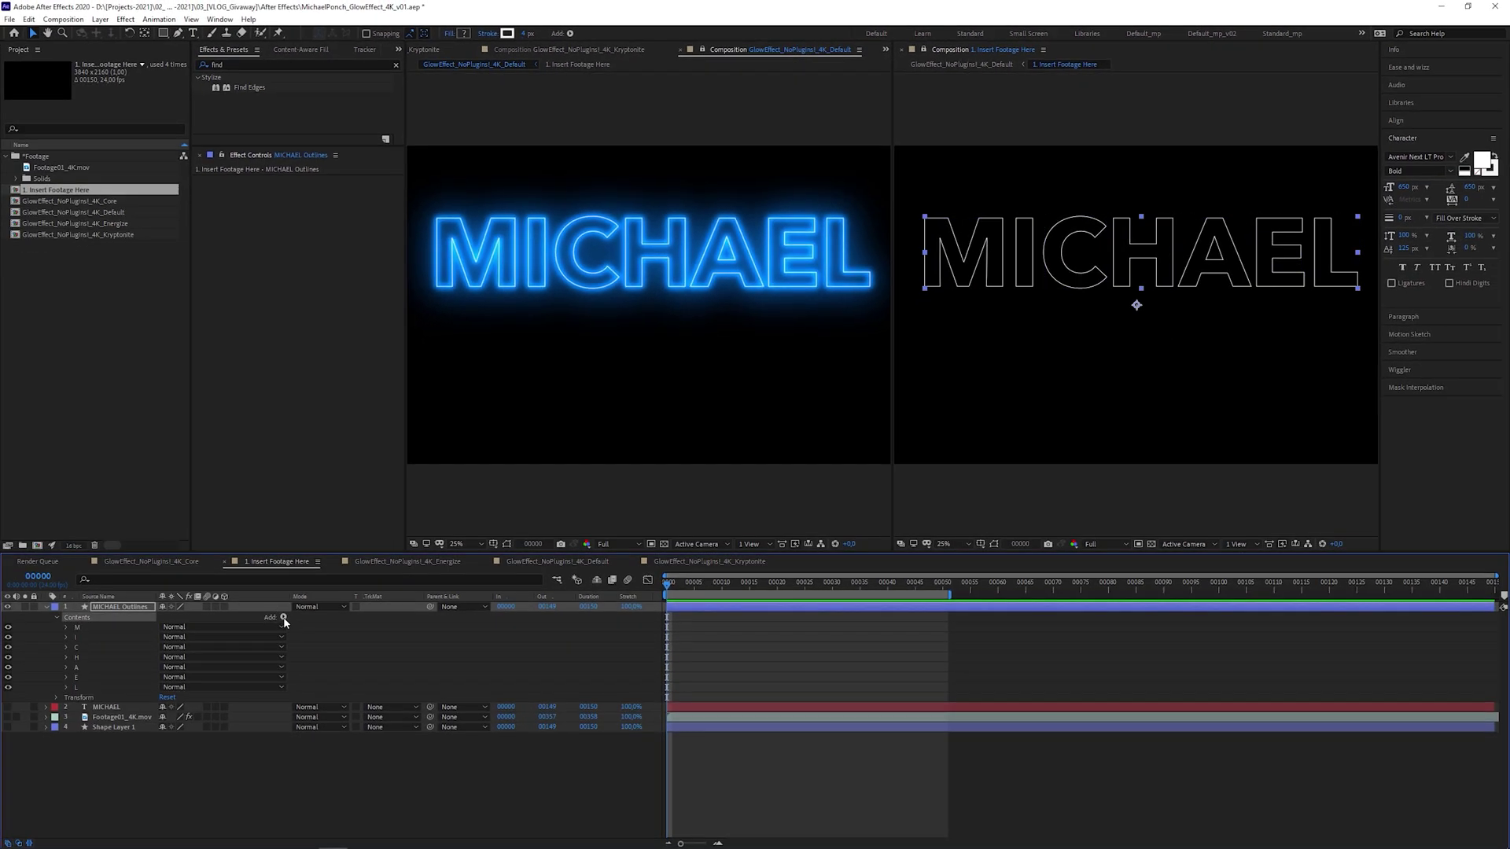
# Add Trim Paths to MICHAEL Outlines, keyframing End from 0% at frame 0 to 100% at frame 00049
pyautogui.click(207, 711)
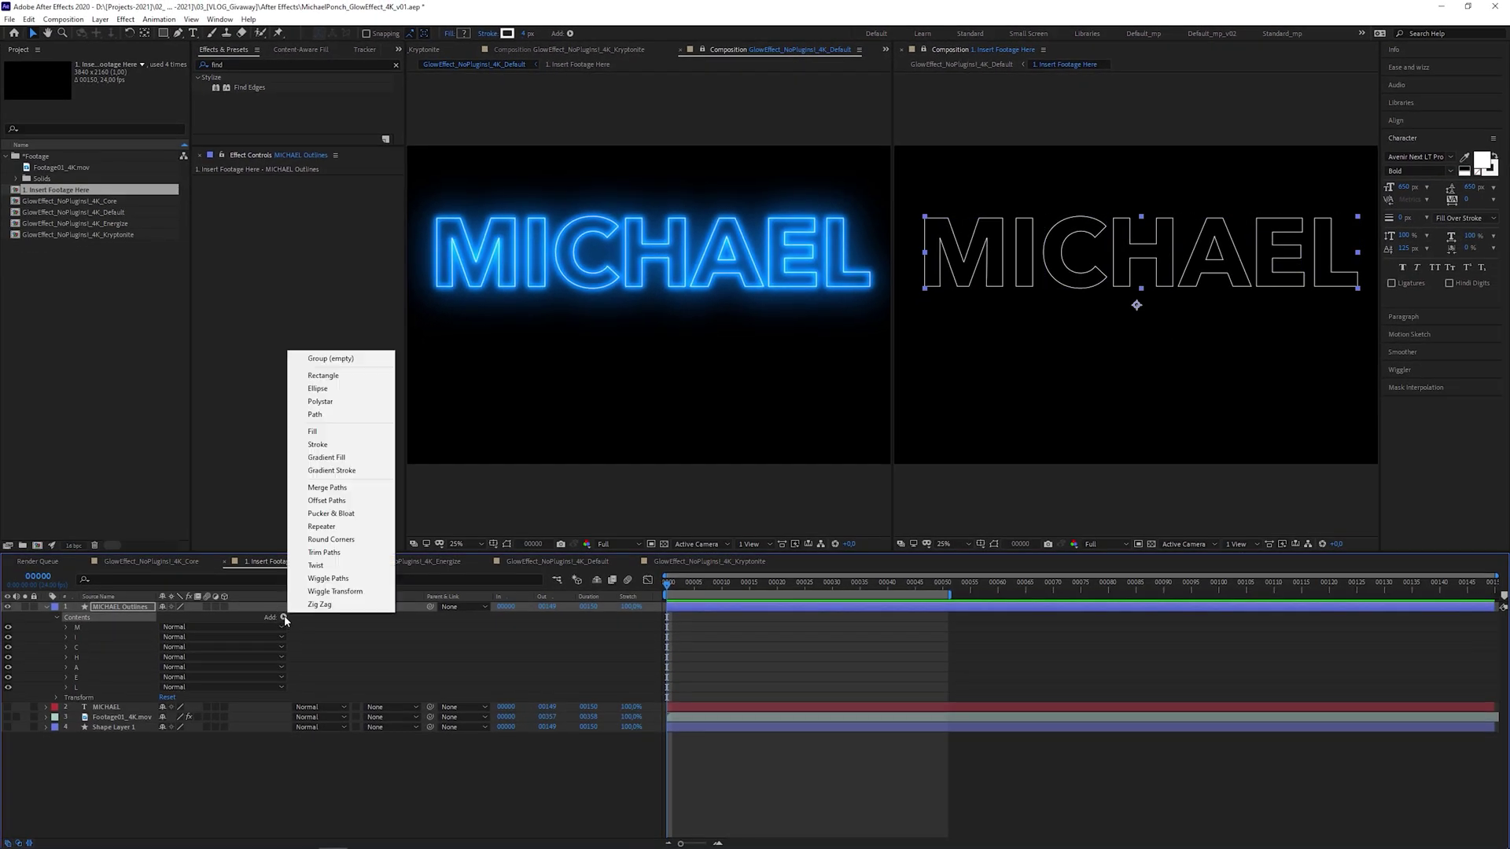
pyautogui.click(262, 639)
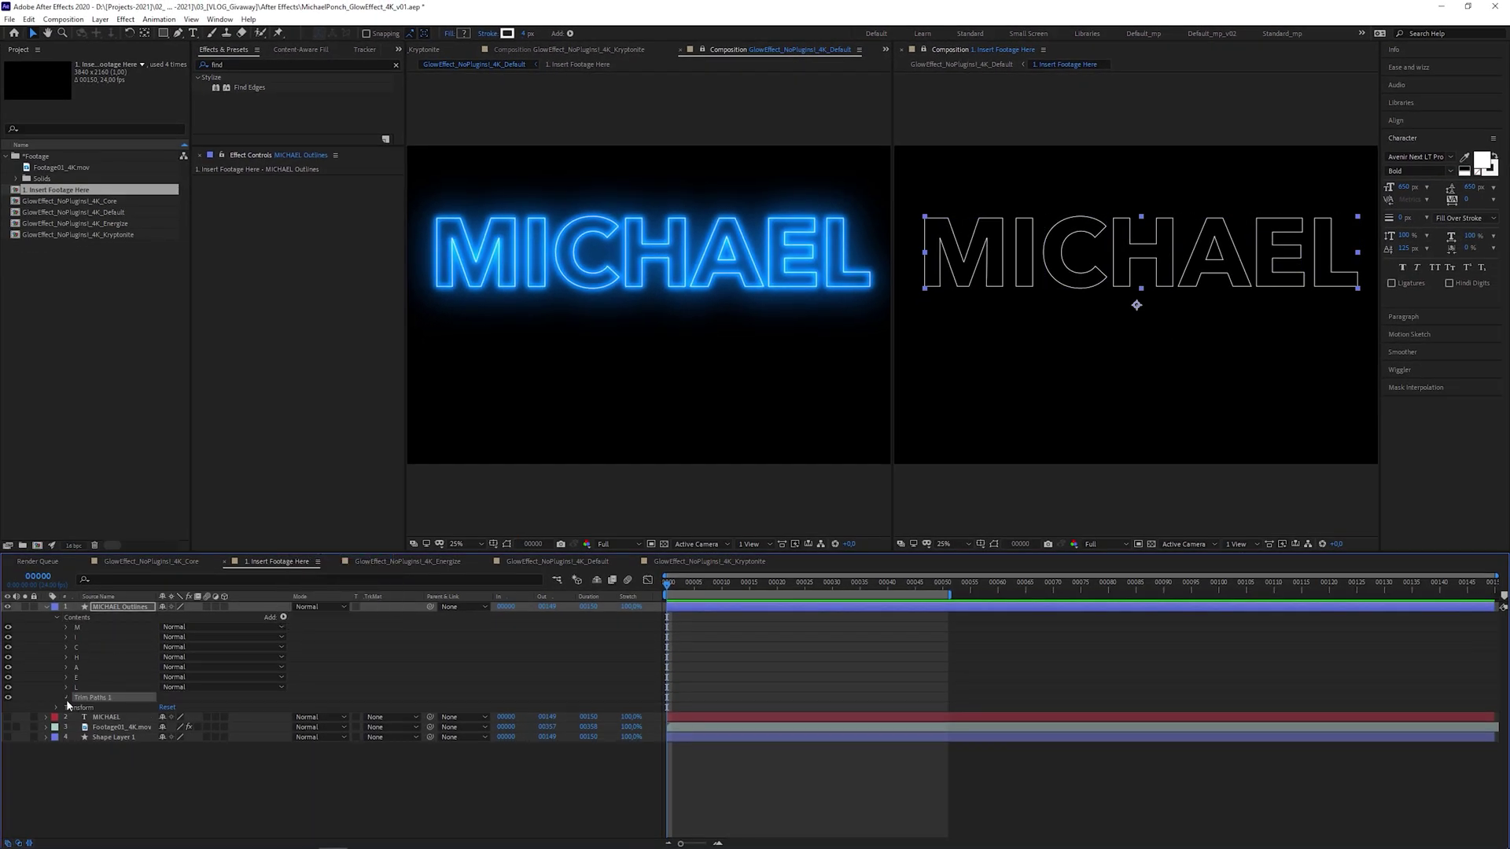
pyautogui.click(67, 698)
pyautogui.moveTo(172, 719); pyautogui.dragTo(99, 717)
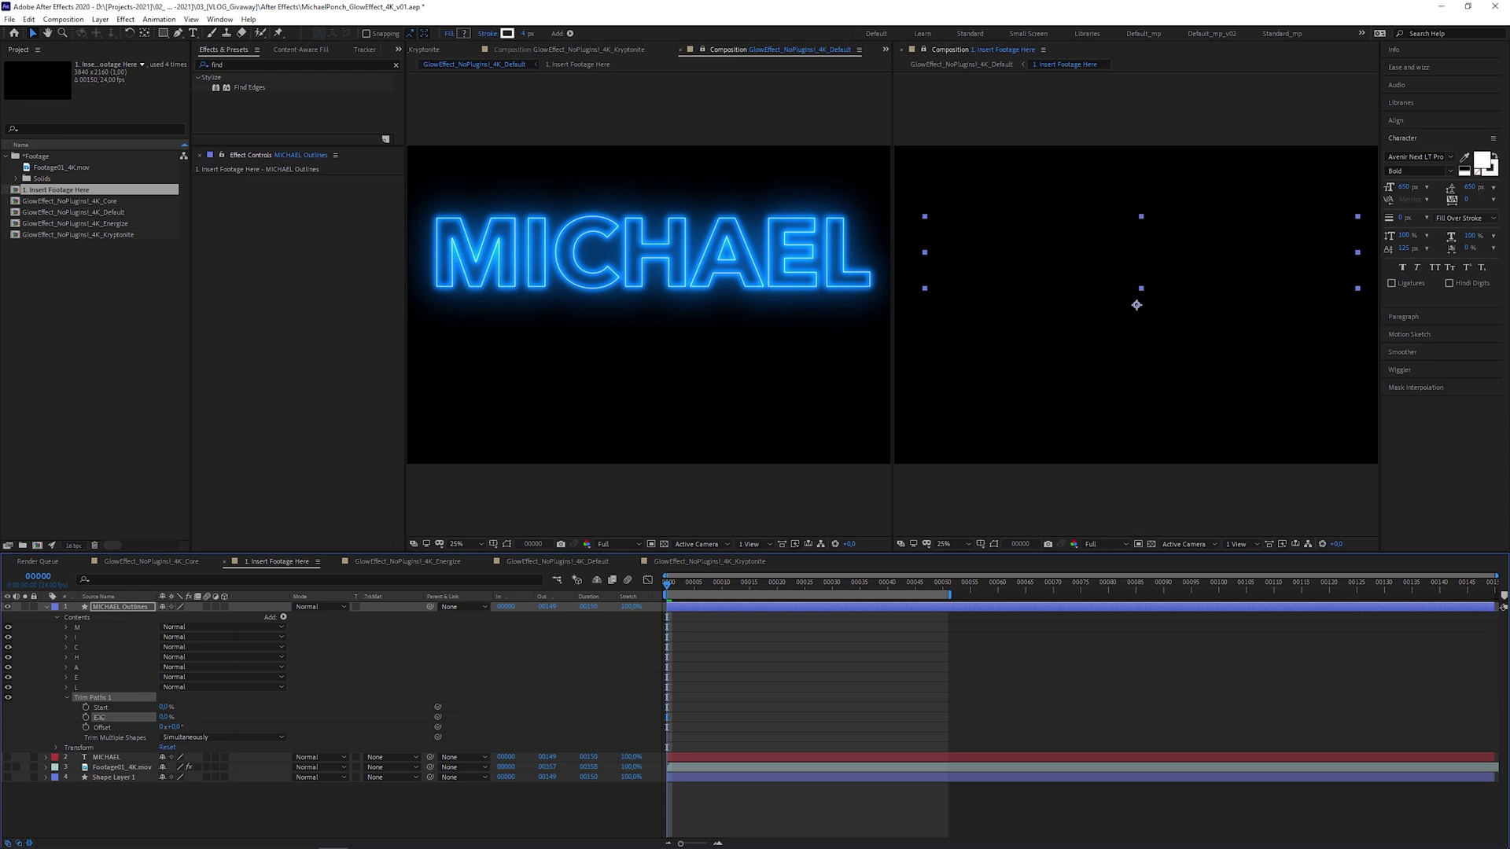
pyautogui.click(85, 717)
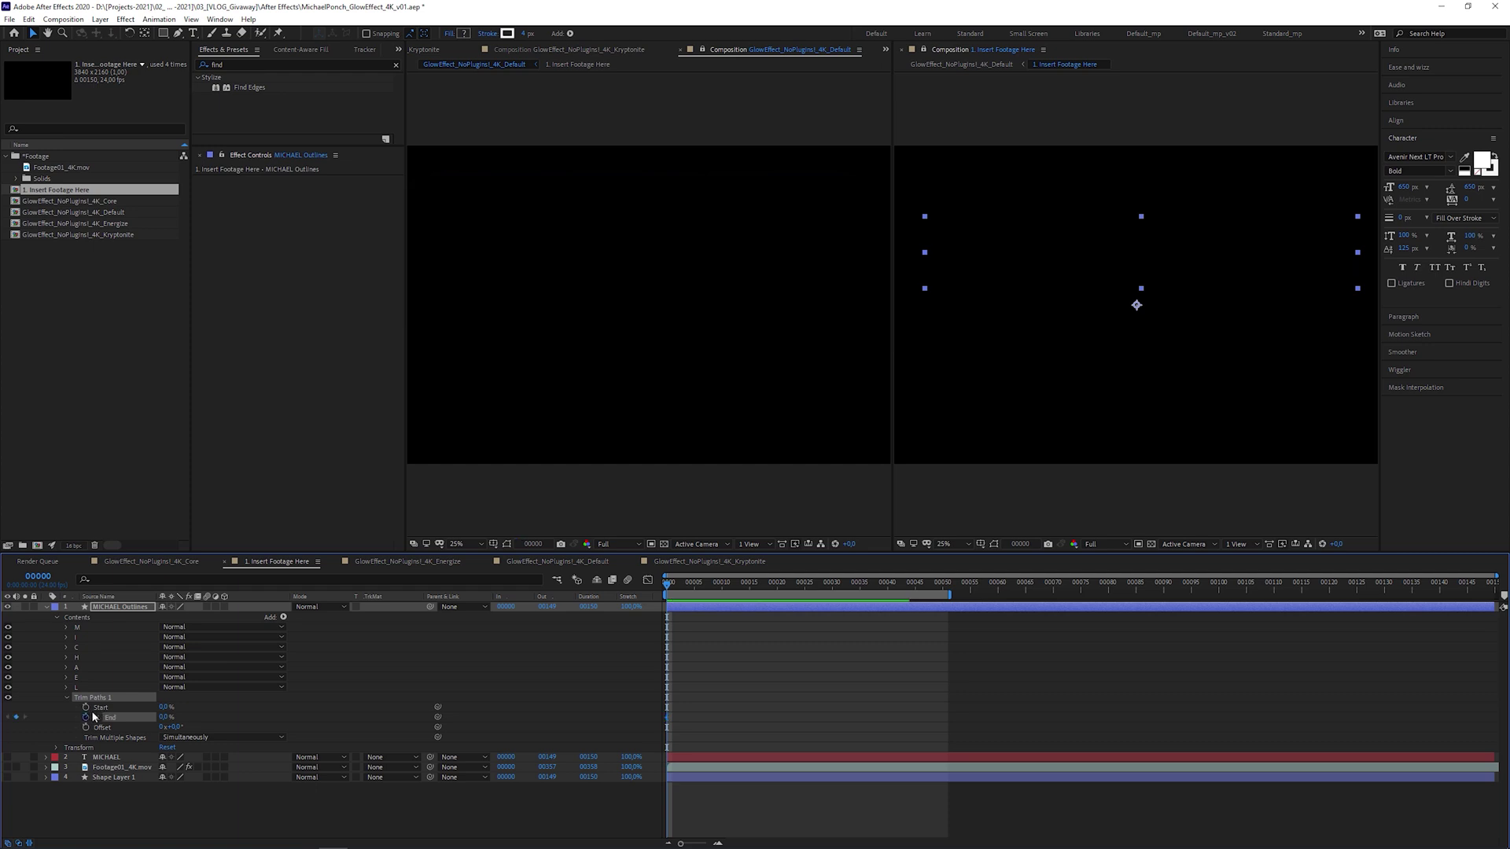
pyautogui.click(937, 596)
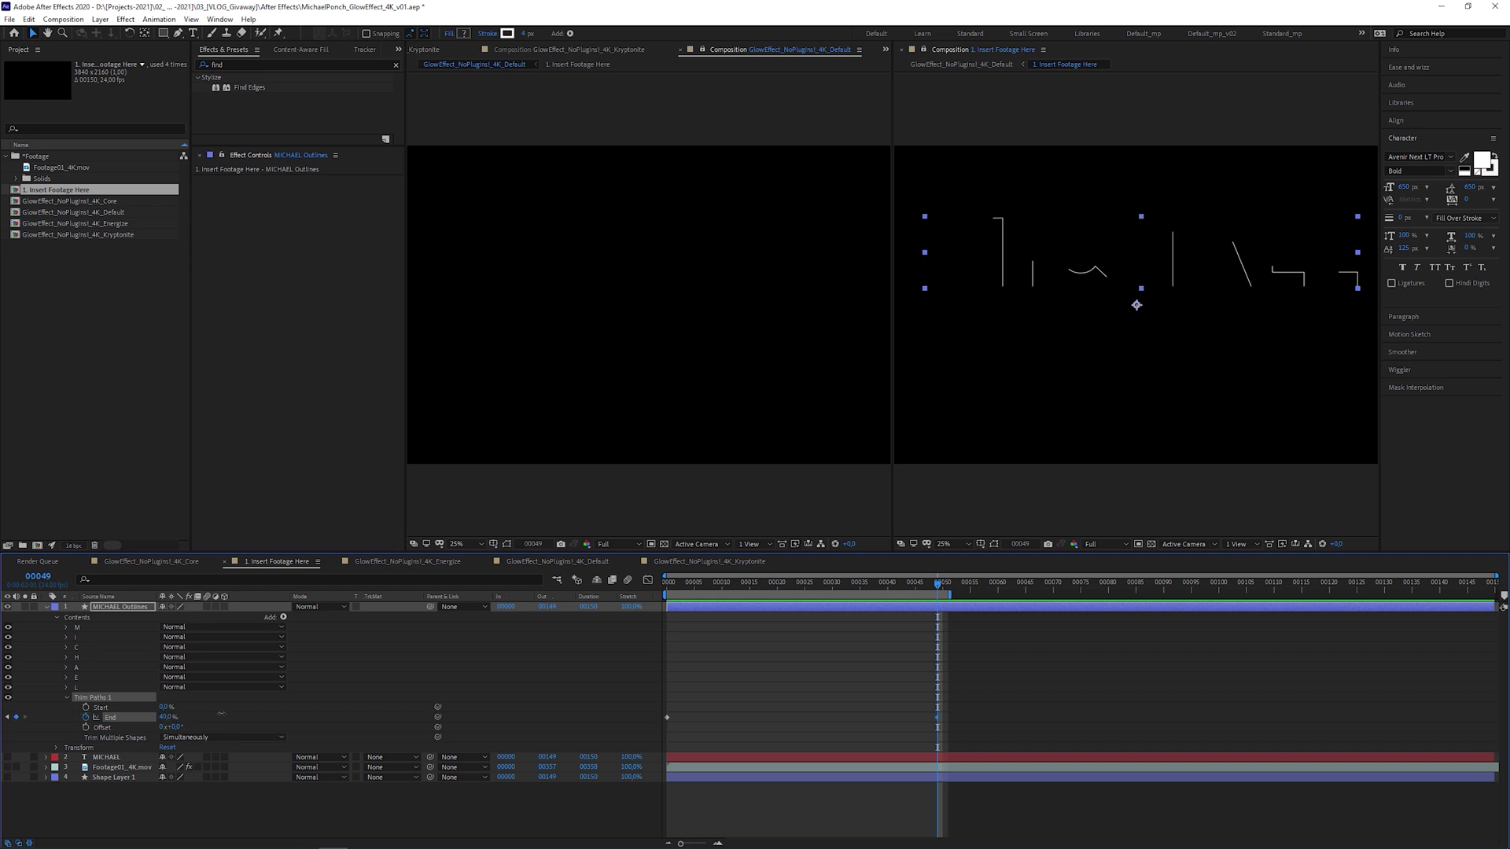
pyautogui.moveTo(222, 714); pyautogui.dragTo(323, 716)
pyautogui.press('space')
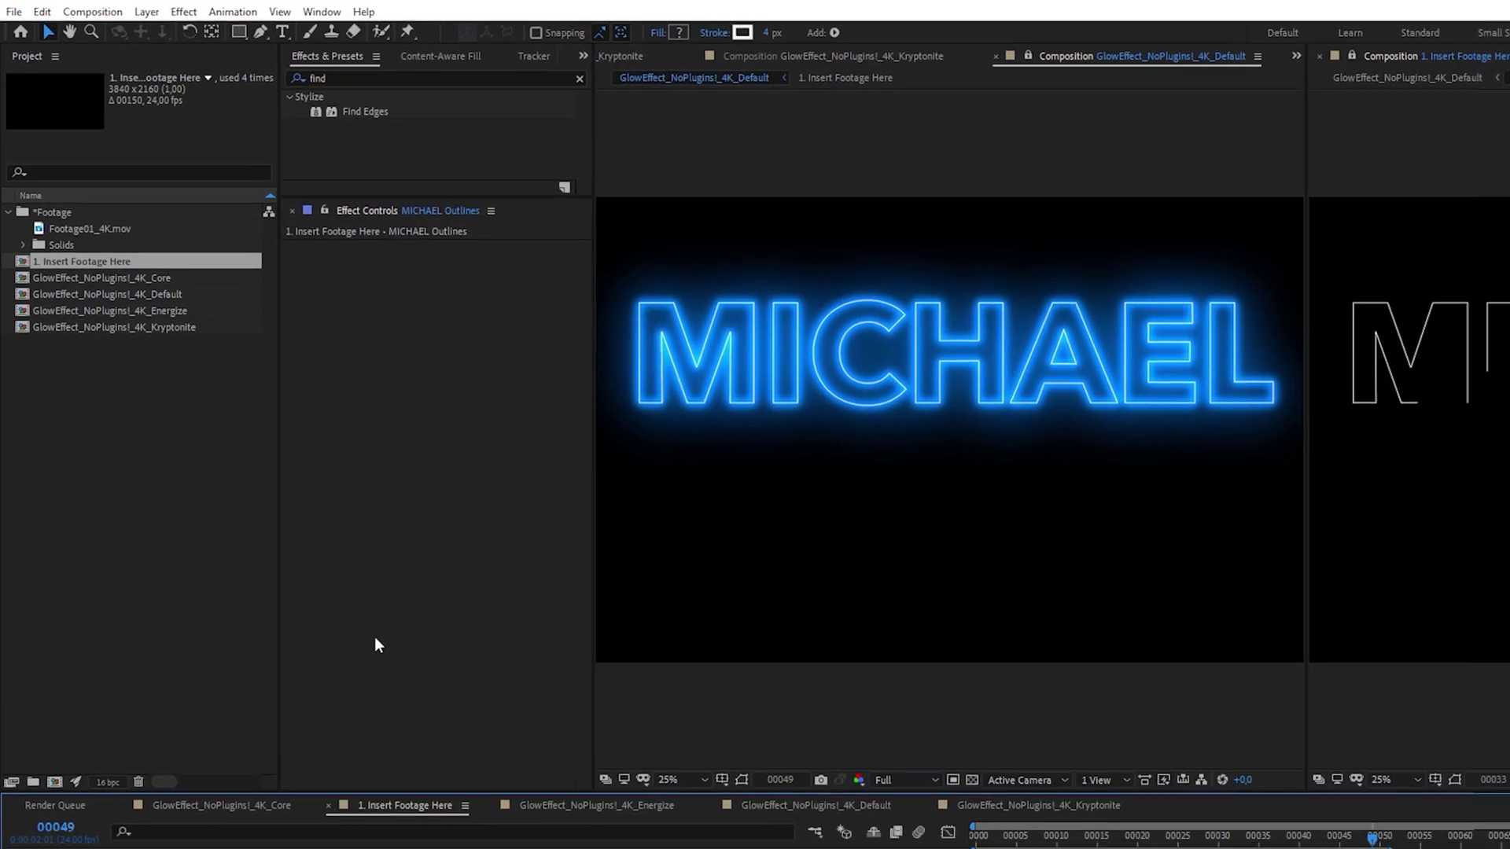
# Preview the drawn MICHAEL outline in the Default, Core and Kryptonite comps, then return to Insert Footage Here
pyautogui.doubleClick(73, 212)
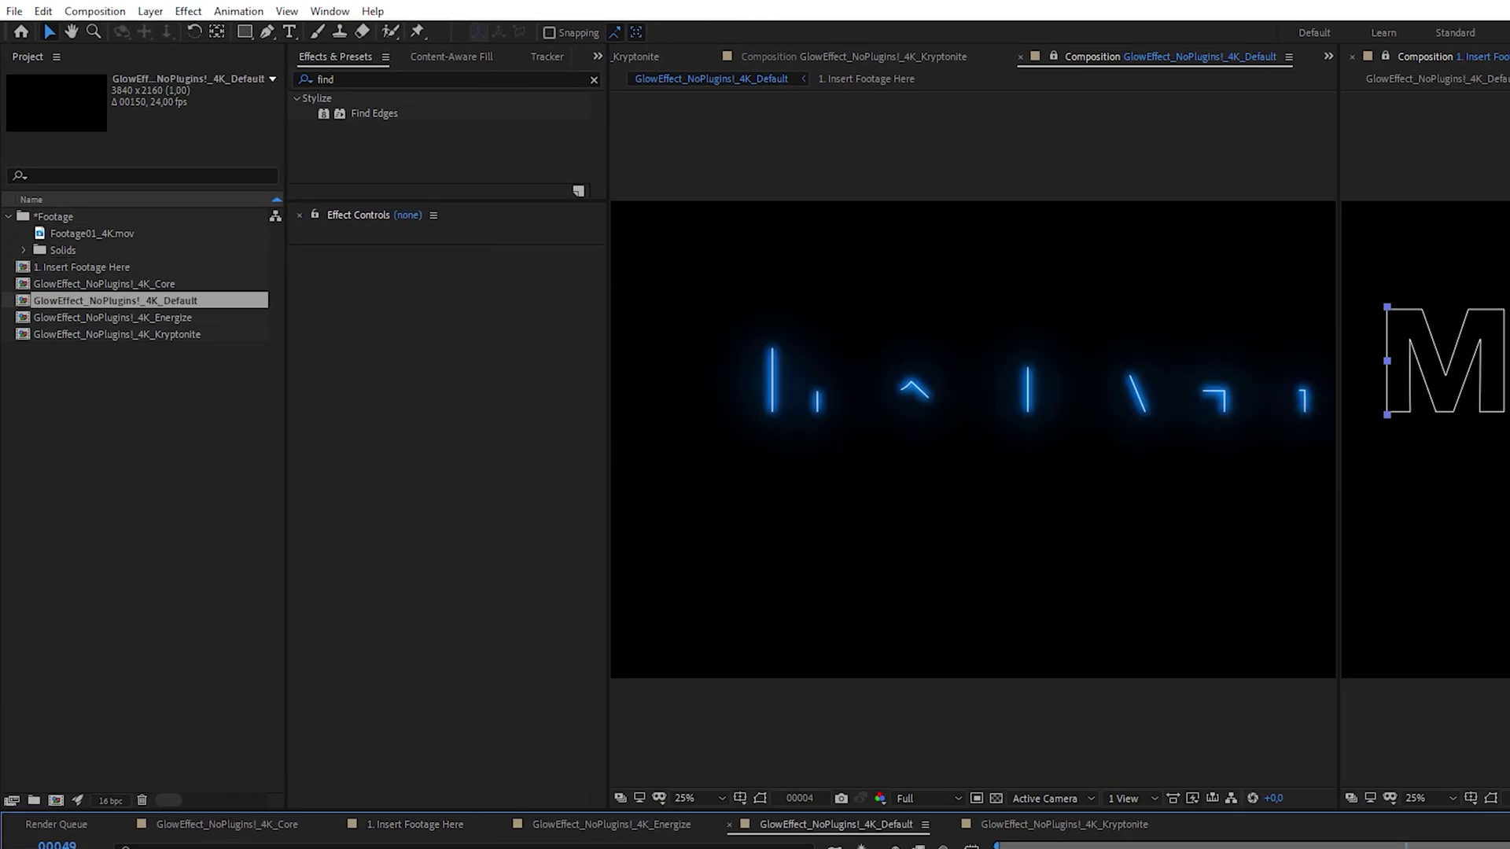
pyautogui.doubleClick(109, 283)
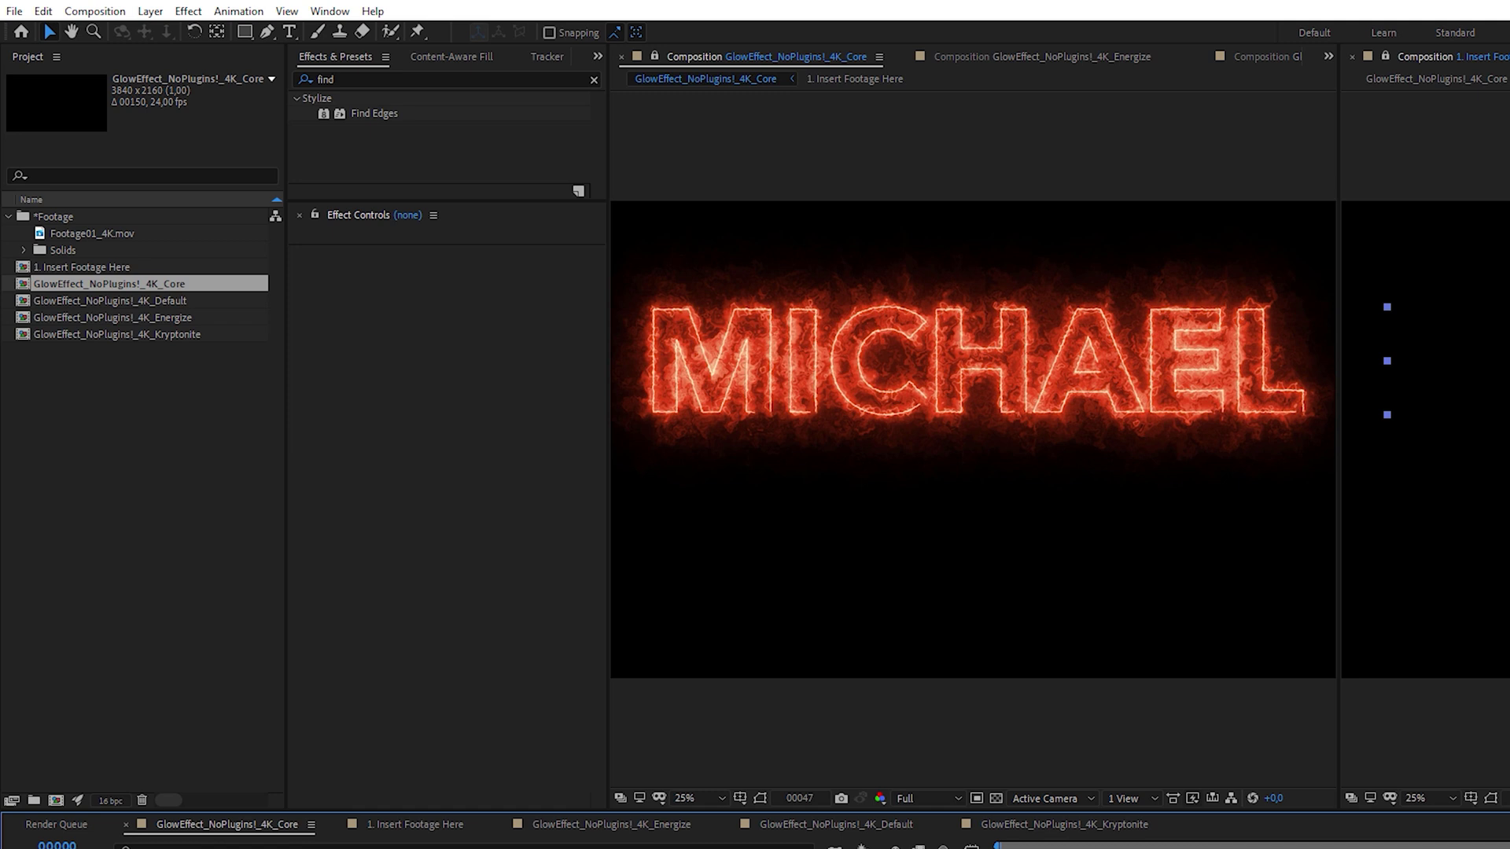
pyautogui.doubleClick(122, 334)
pyautogui.click(880, 79)
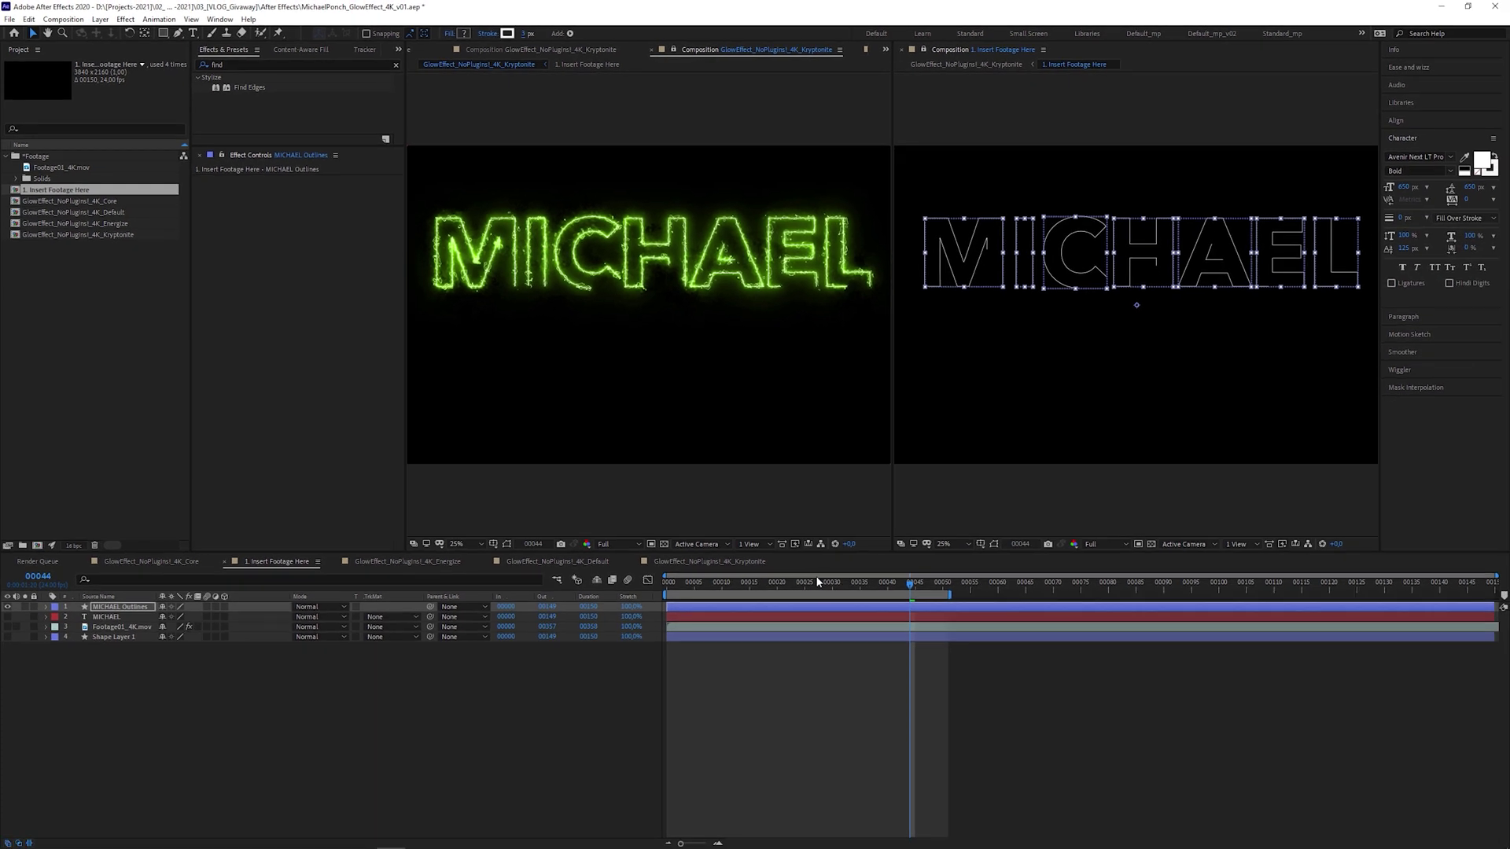
# Hide the MICHAEL Outlines layer and create a new black solid
pyautogui.click(13, 608)
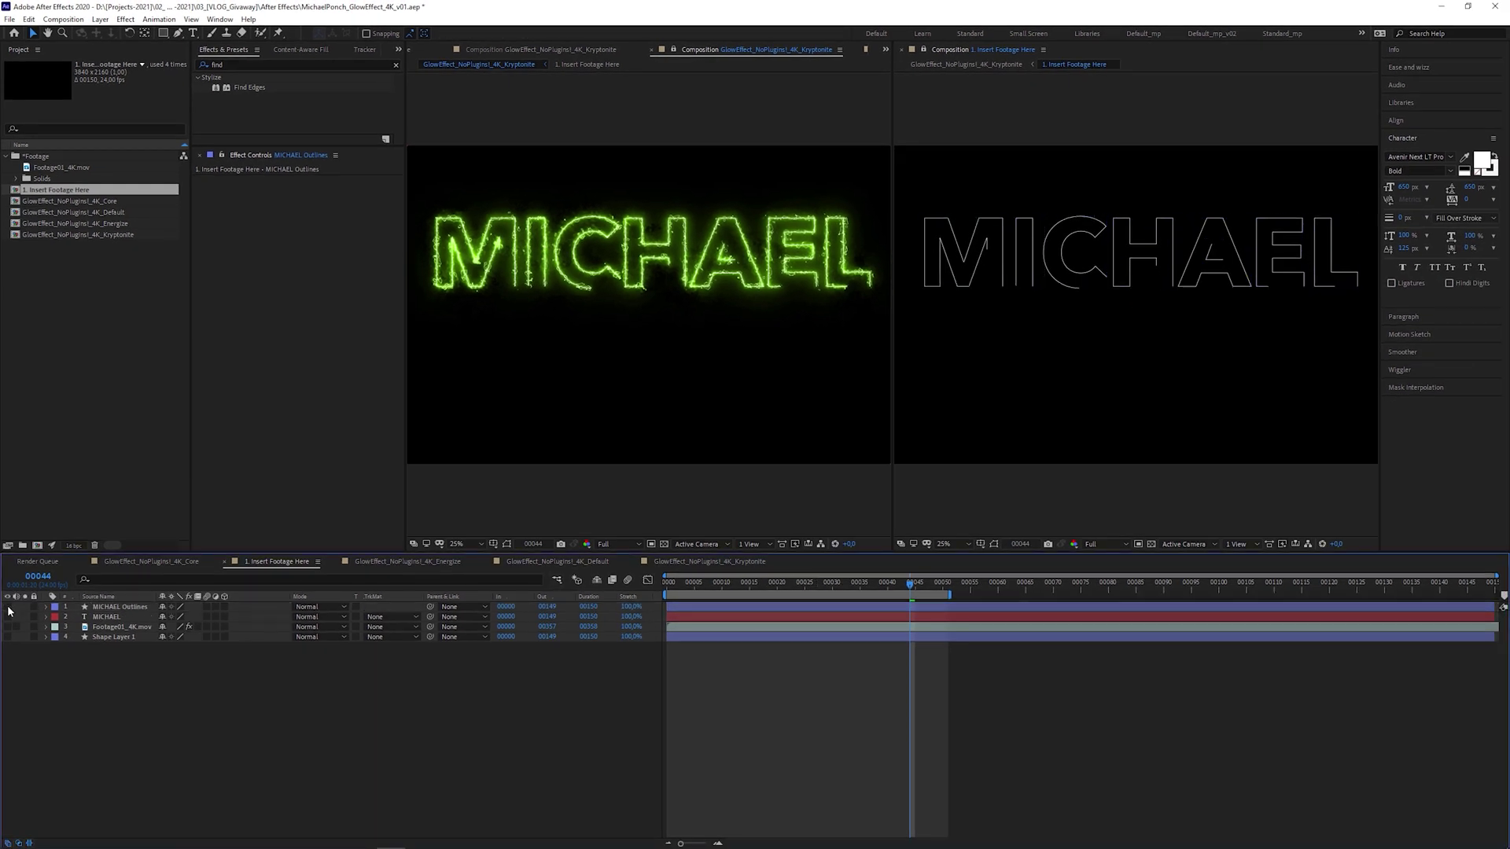
pyautogui.click(8, 607)
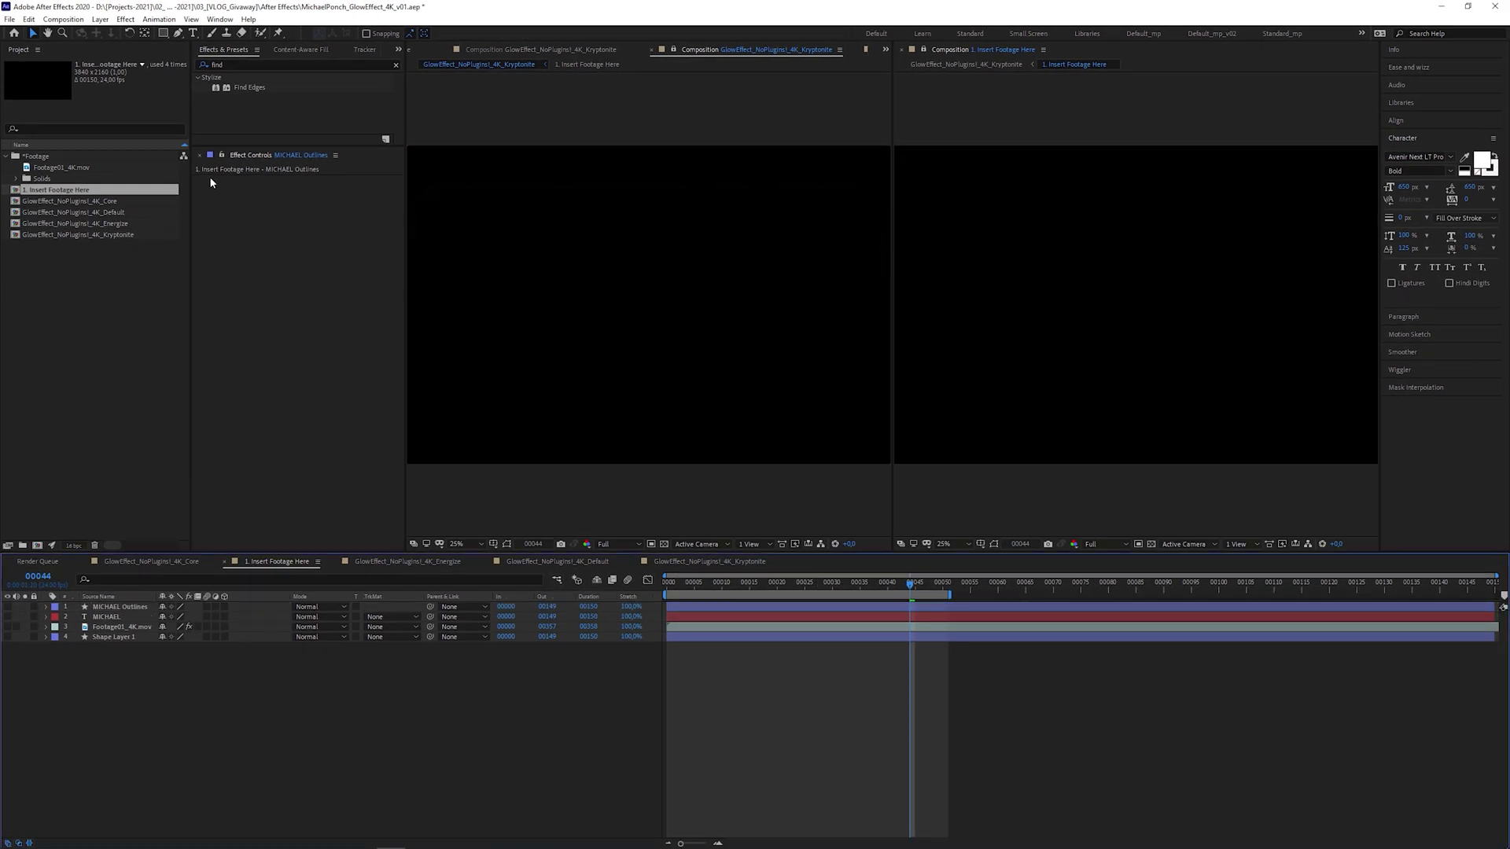
pyautogui.click(100, 19)
pyautogui.moveTo(113, 33)
pyautogui.click(319, 45)
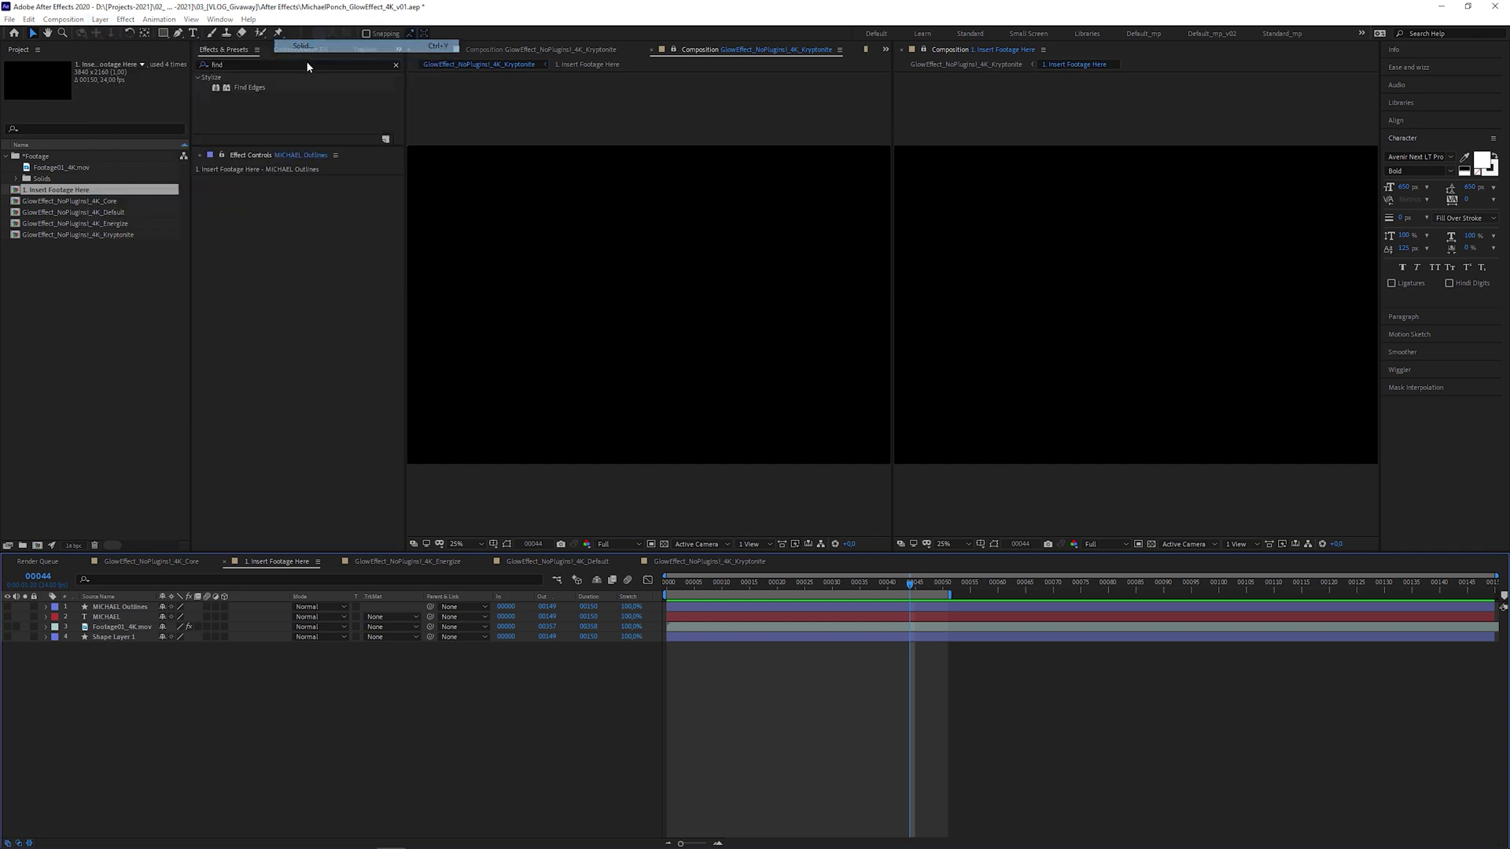
pyautogui.click(796, 533)
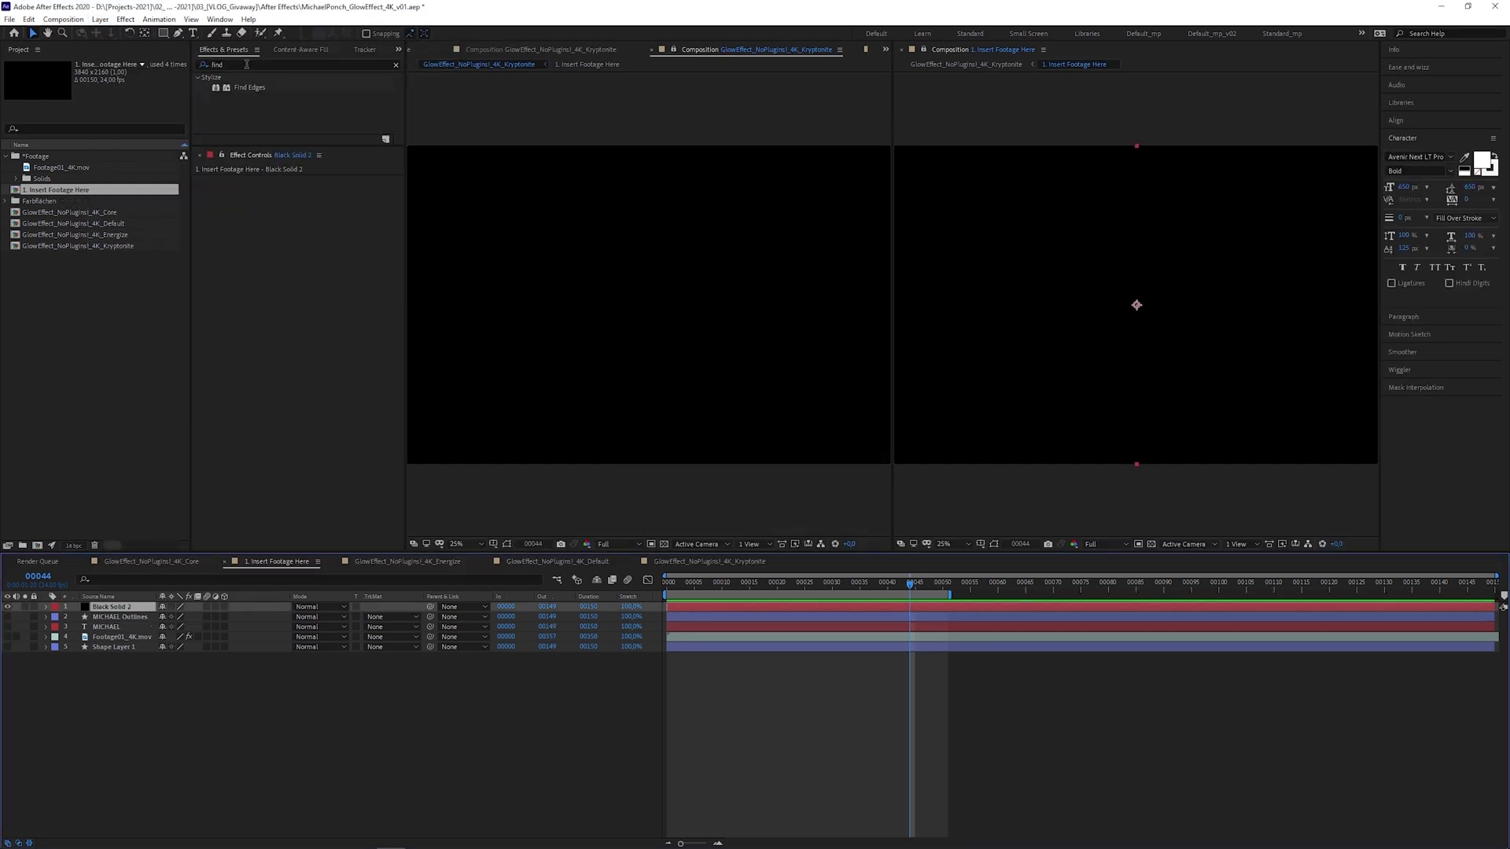
# Apply CC Particle World to the solid with a Birth Rate of 0,5
pyautogui.click(246, 65)
pyautogui.write('particle')
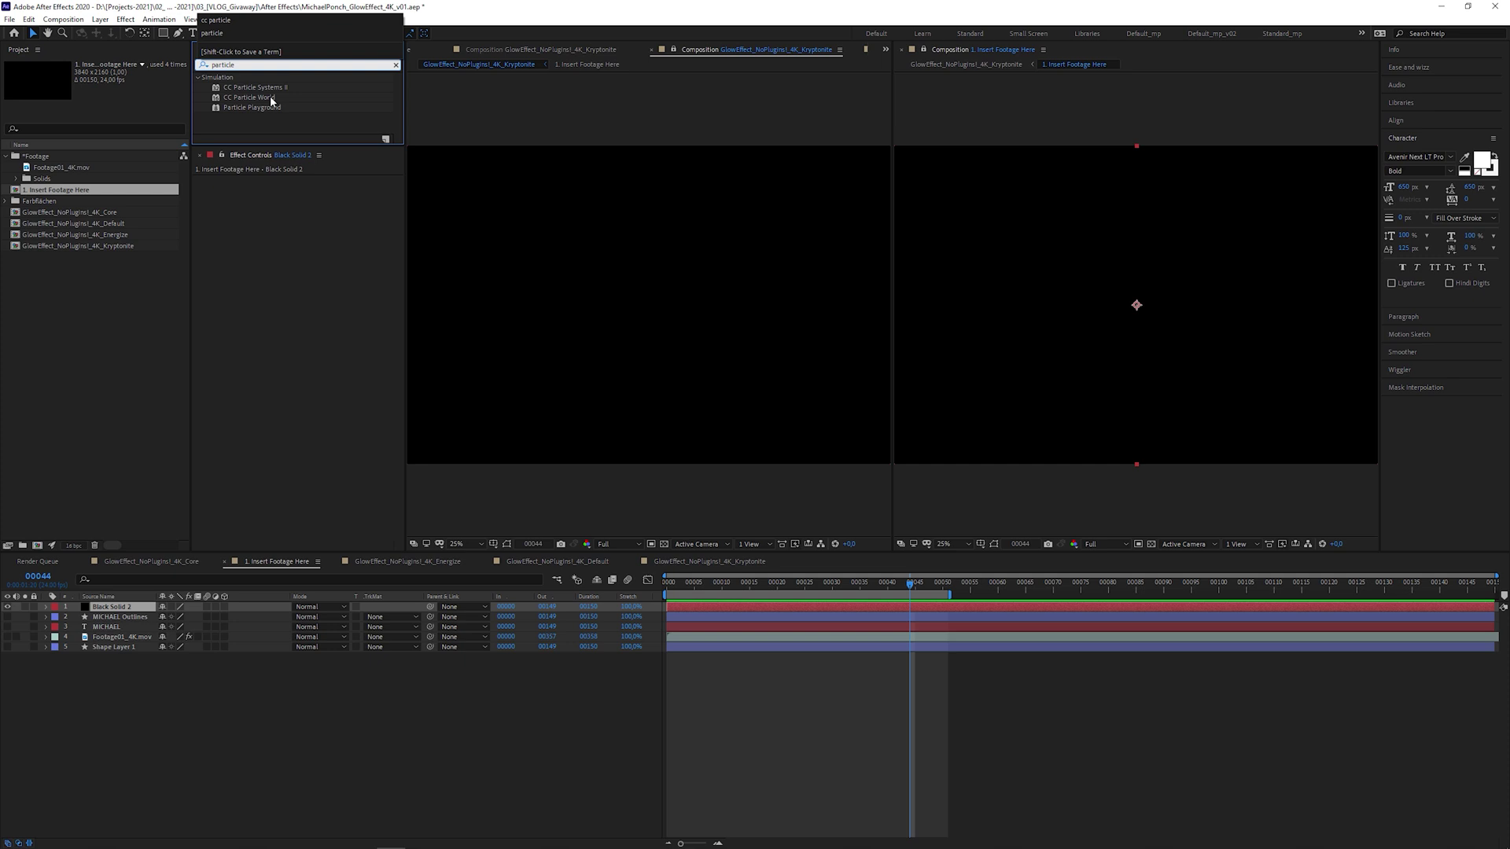
pyautogui.doubleClick(250, 97)
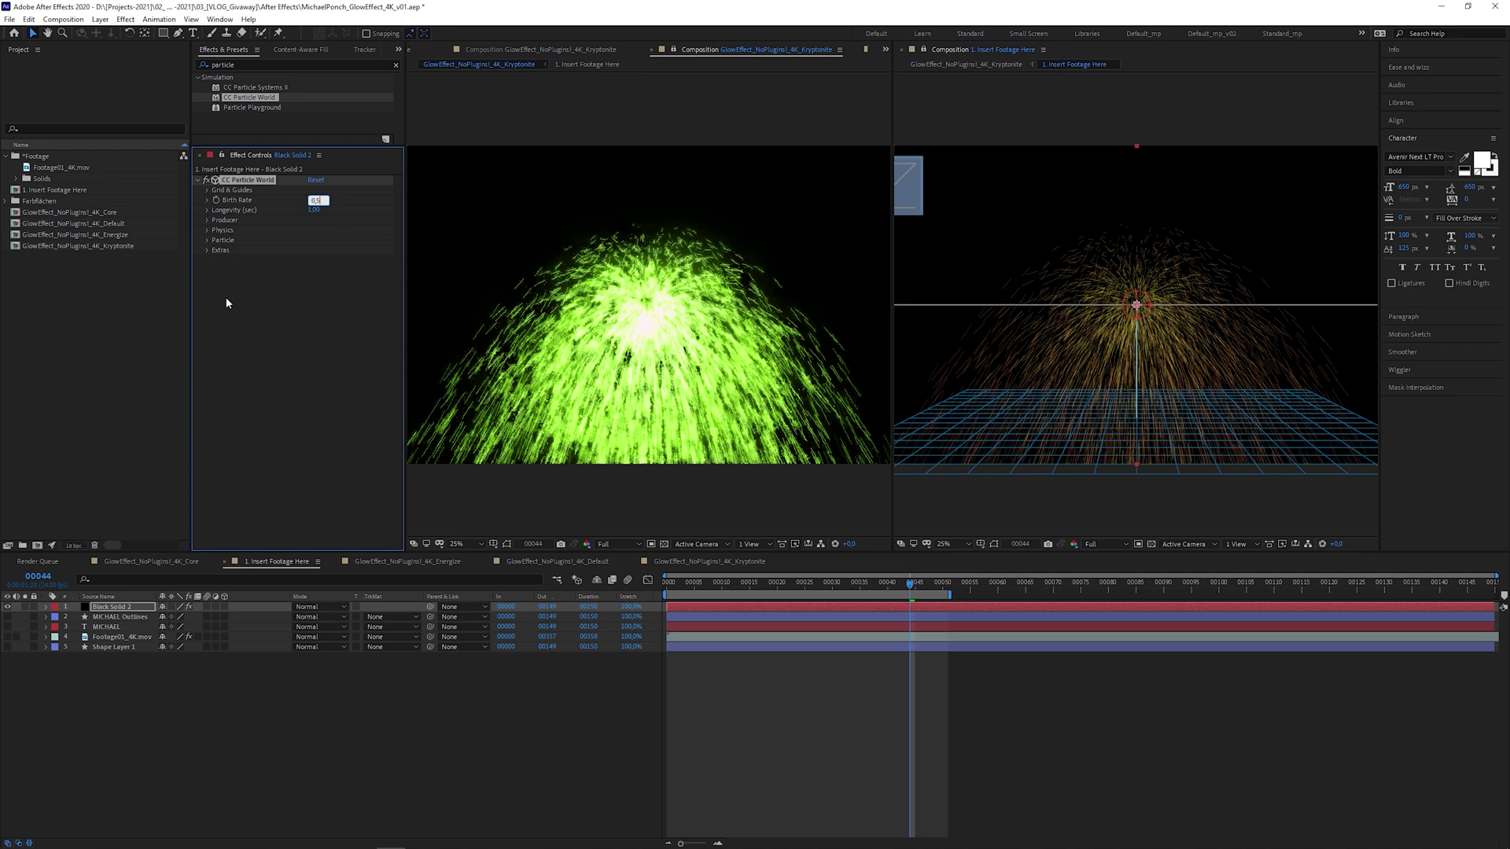
pyautogui.write('0,5')
pyautogui.press('Return')
# Set the particle Gravity to 0,2 and Velocity to 0,4, then view the Core glow comp
pyautogui.click(207, 229)
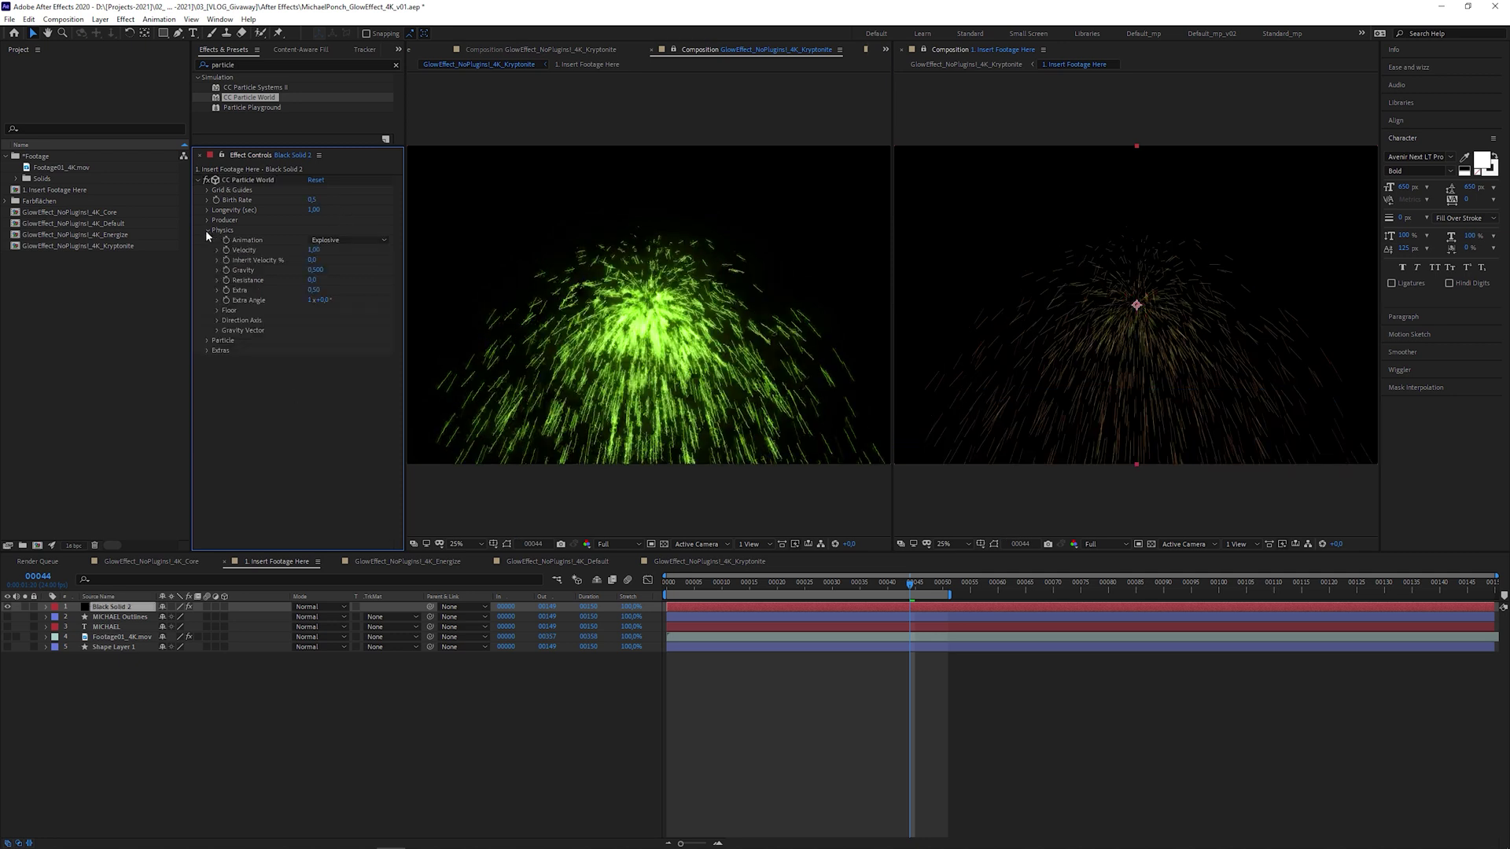
pyautogui.write('0,2')
pyautogui.press('Return')
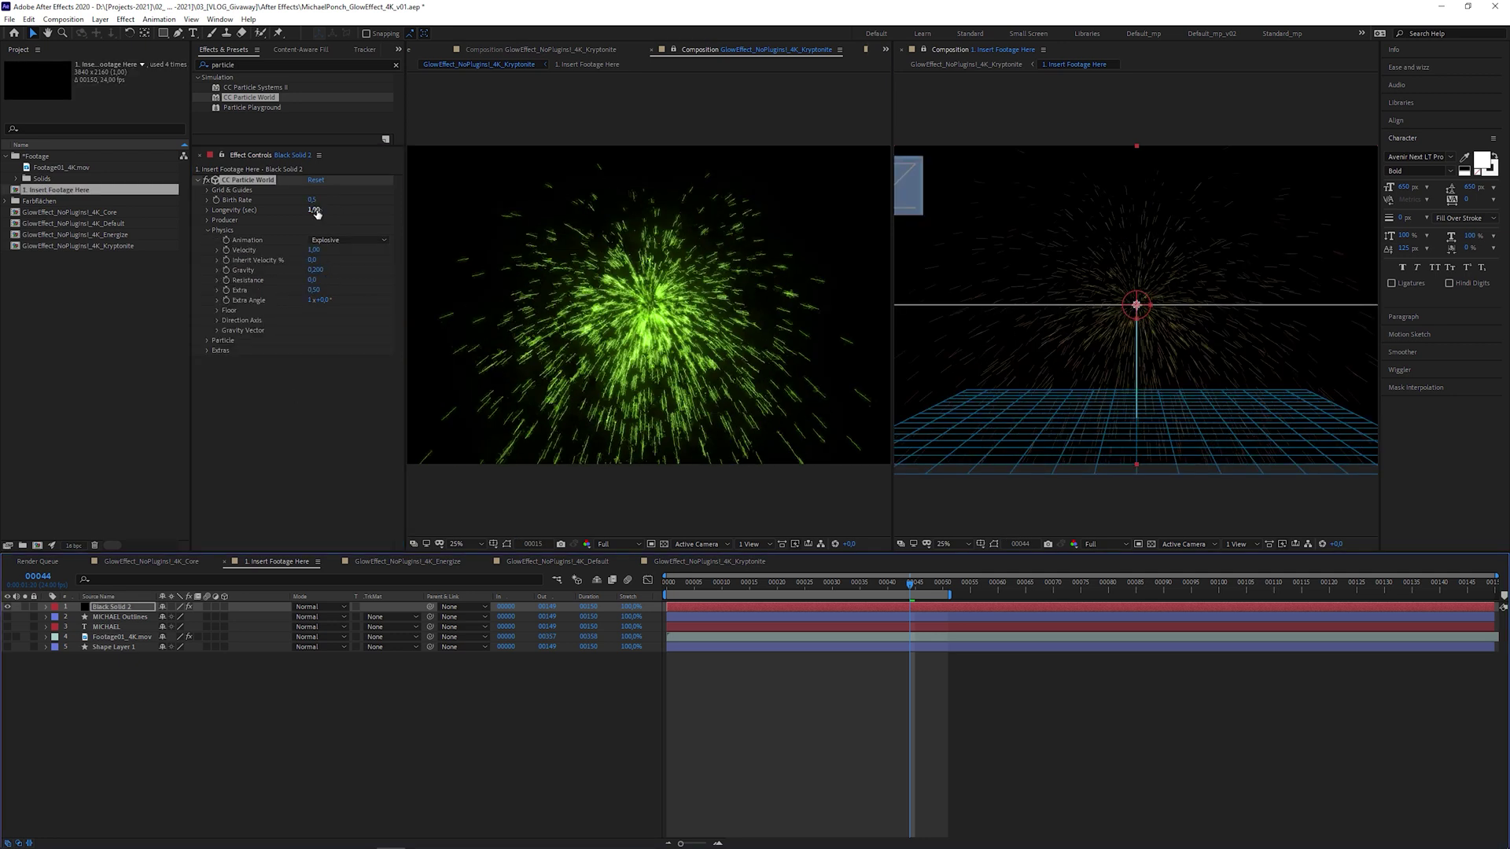
pyautogui.click(314, 250)
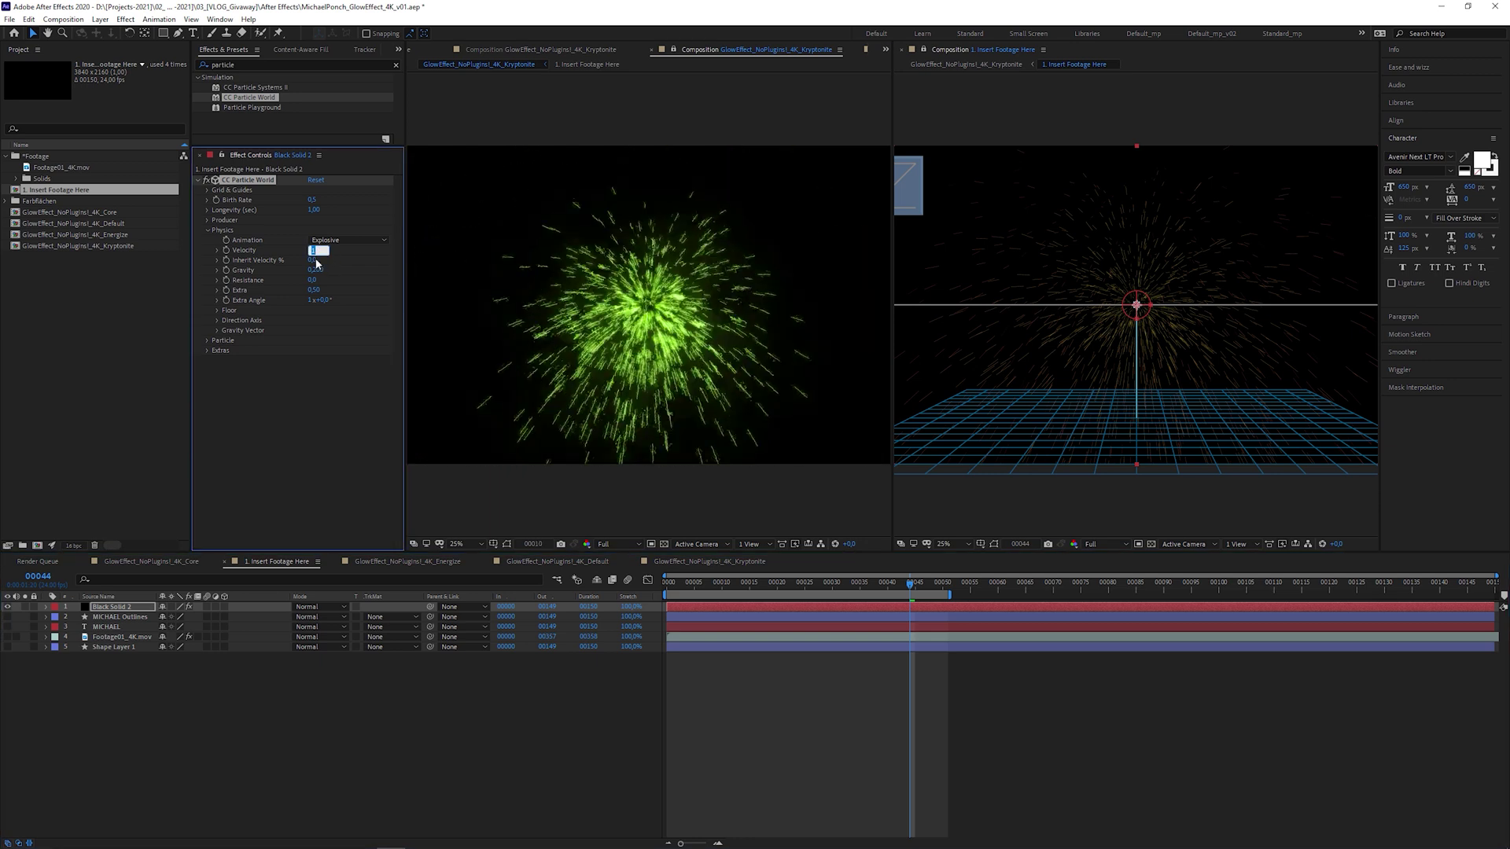
pyautogui.write('0,4')
pyautogui.press('Return')
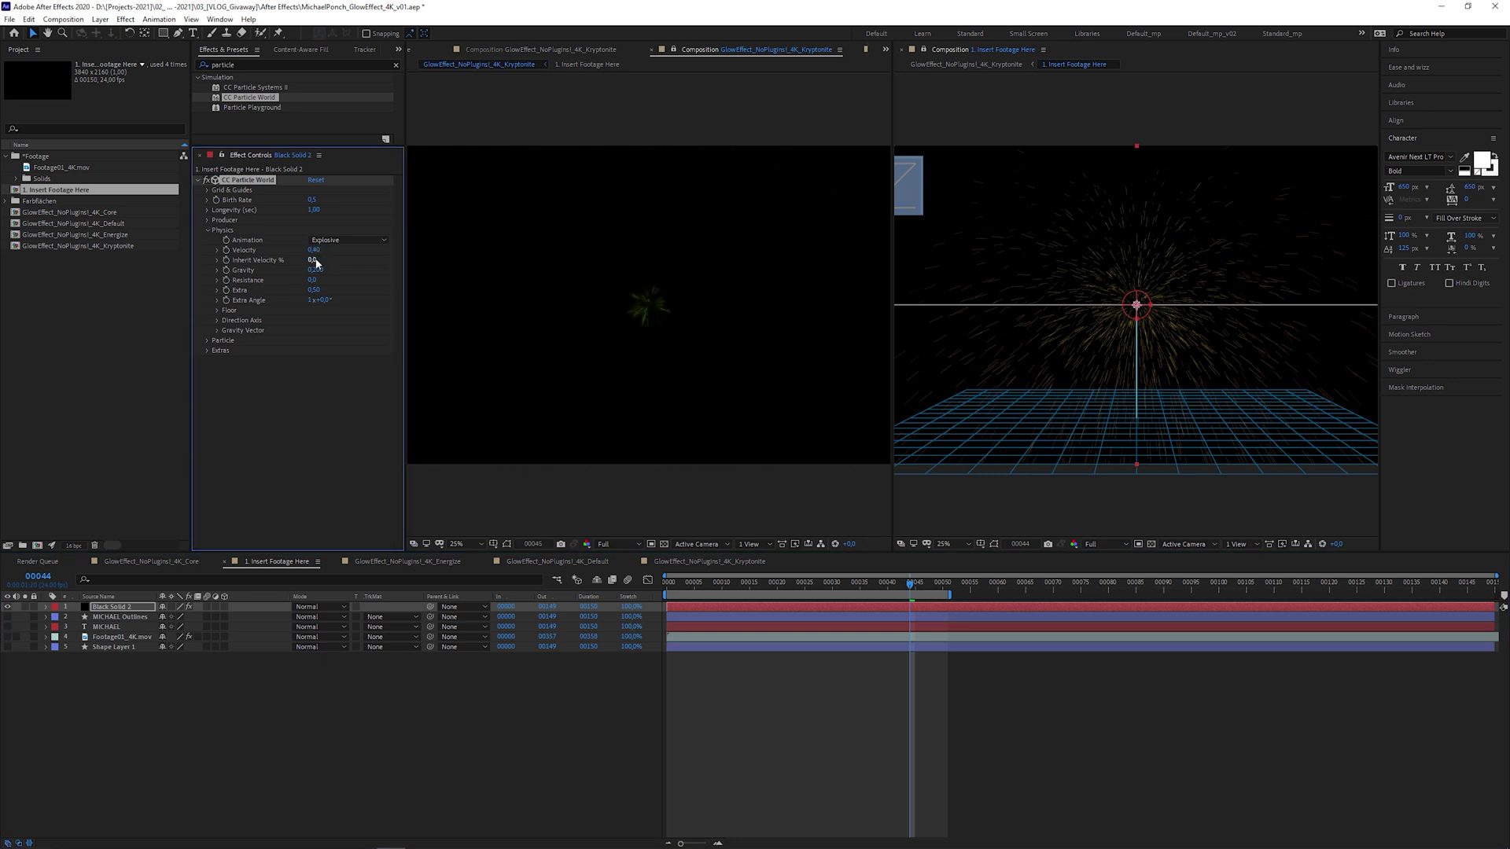
pyautogui.doubleClick(120, 212)
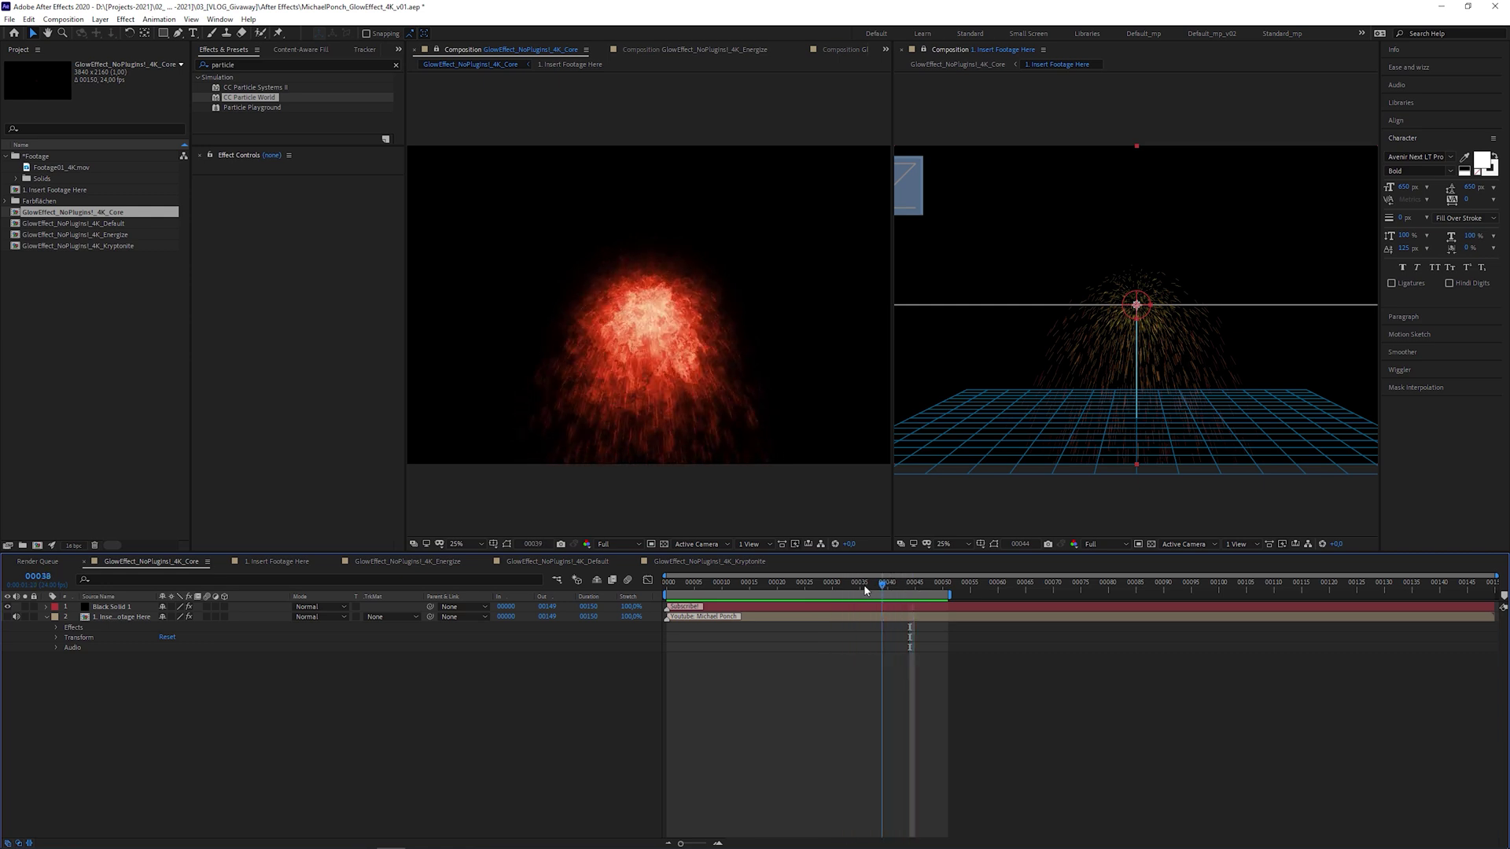
# Inspect the Core comp's Insert Footage Here and Black Solid 1 layers and preview it
pyautogui.press('space')
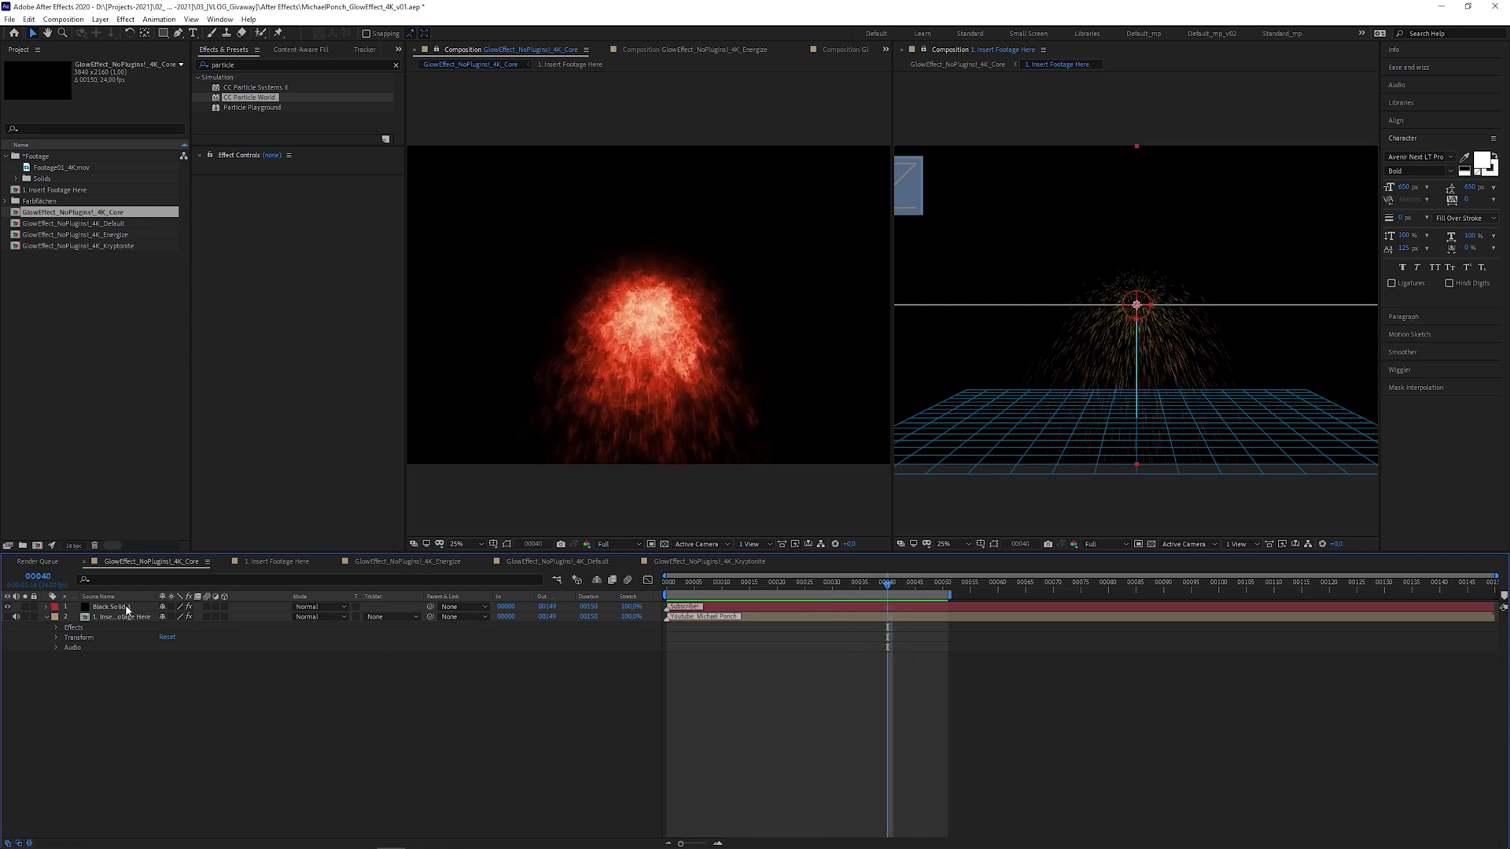
pyautogui.click(122, 617)
pyautogui.click(24, 617)
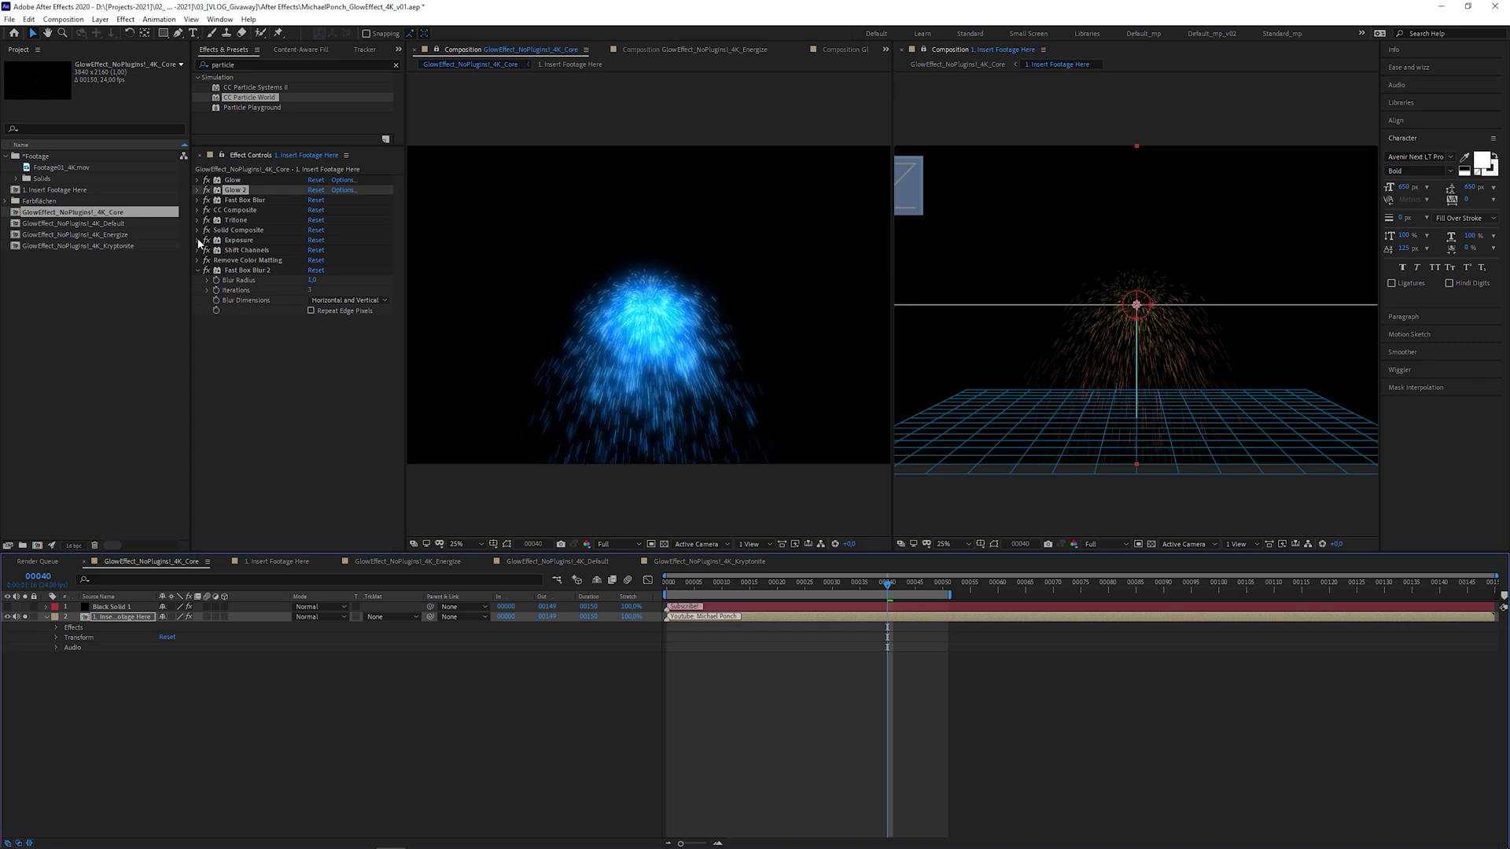
pyautogui.click(23, 616)
pyautogui.click(110, 606)
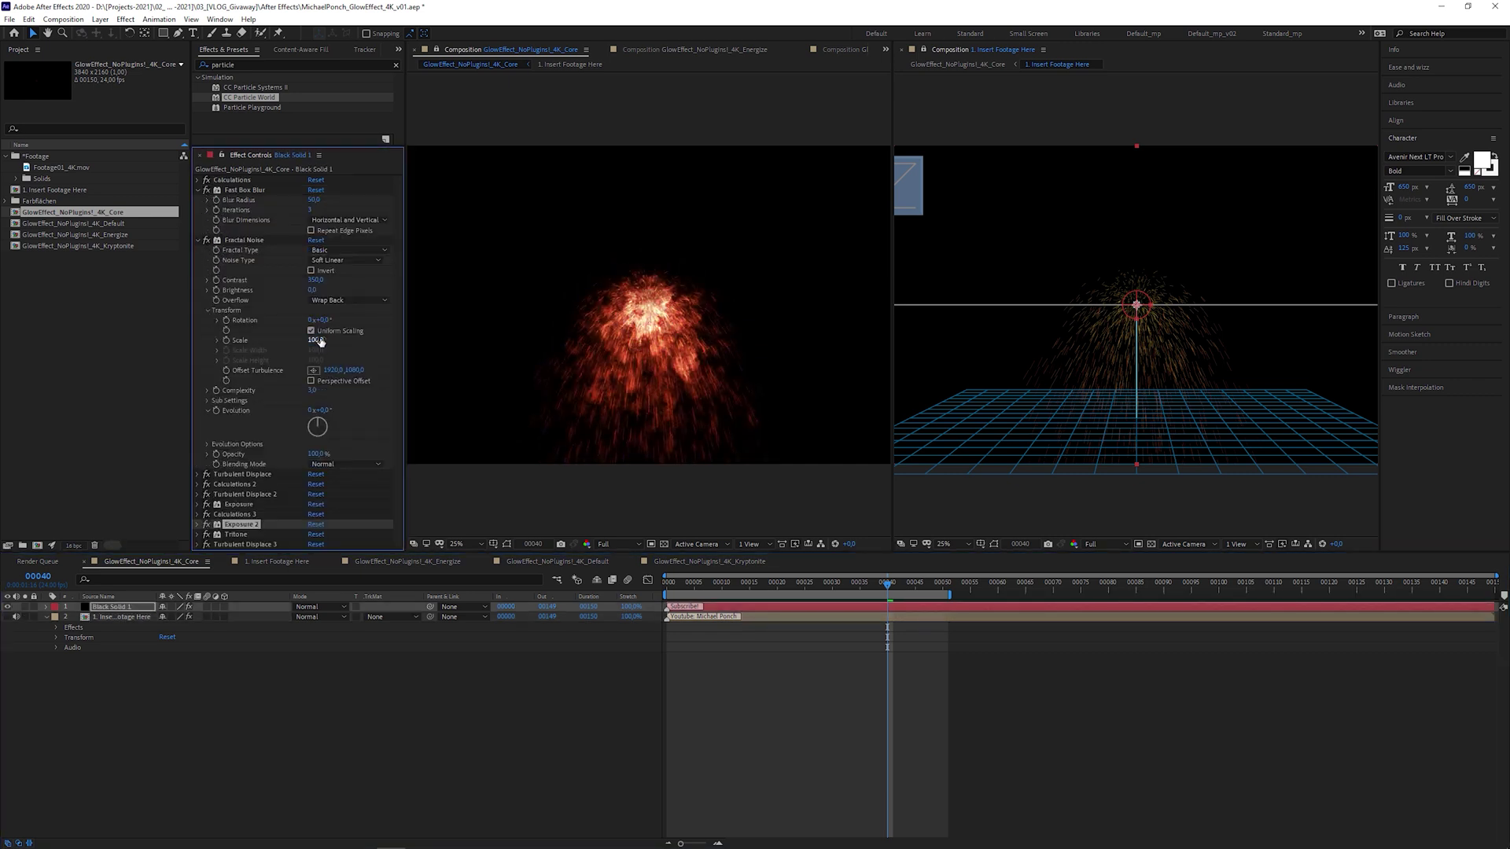
pyautogui.press('space')
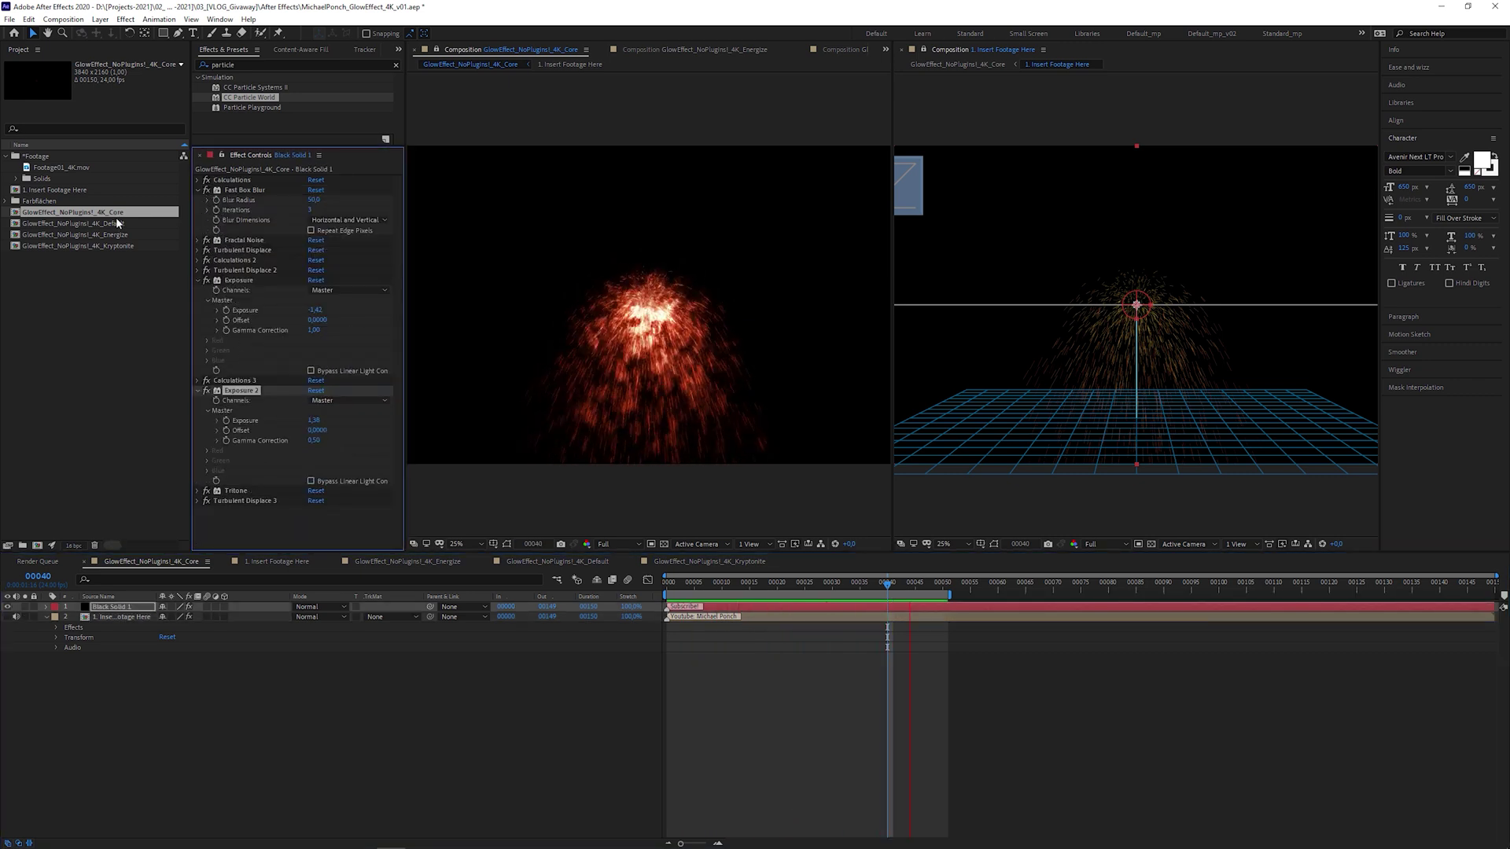
# In Insert Footage Here, set CC Particle World's Particle Type to TriPolygon
pyautogui.doubleClick(70, 190)
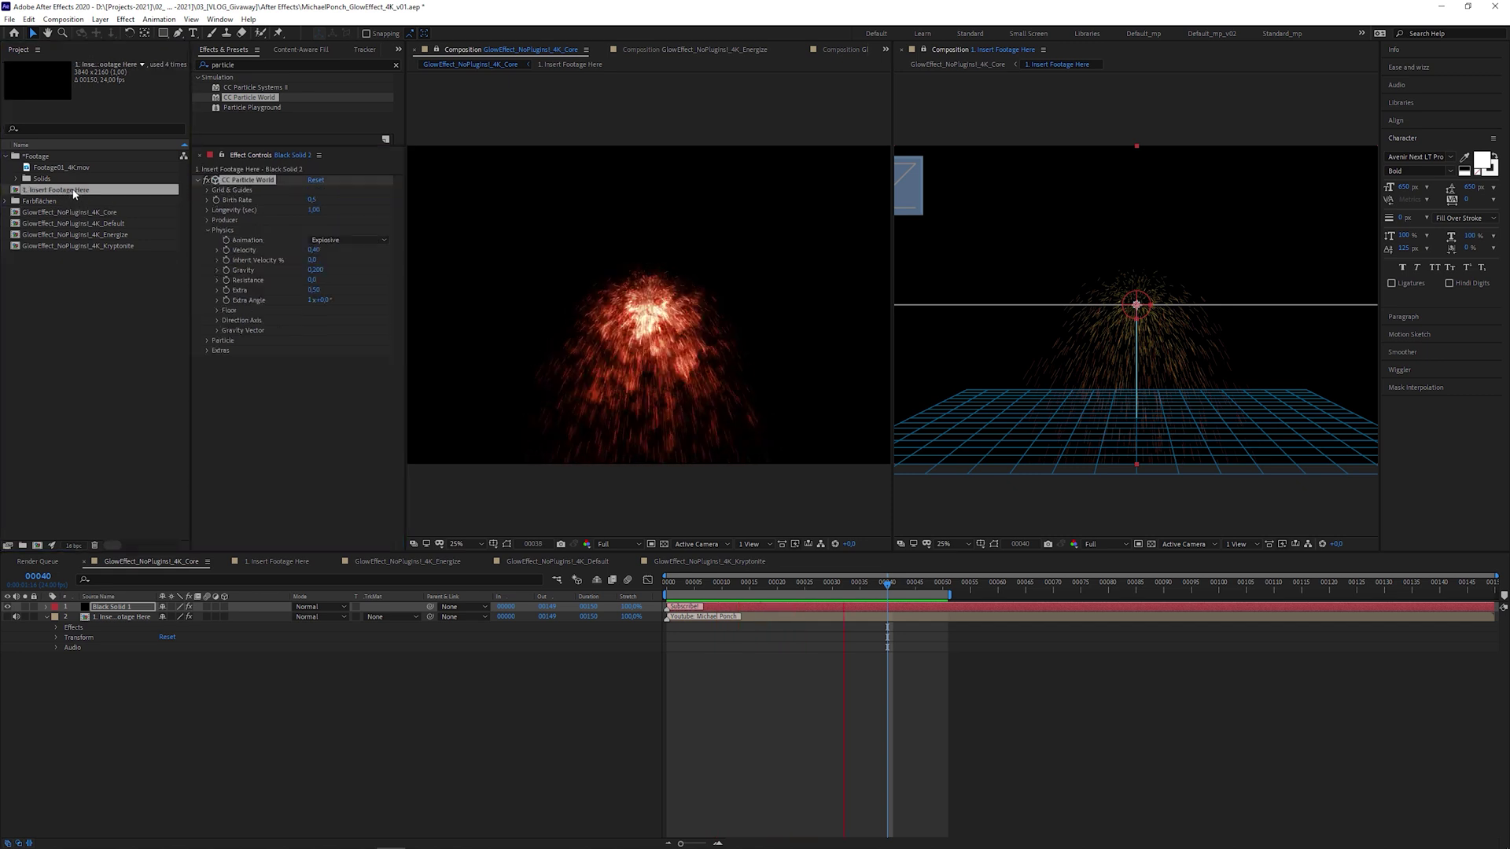
pyautogui.click(349, 350)
pyautogui.click(401, 472)
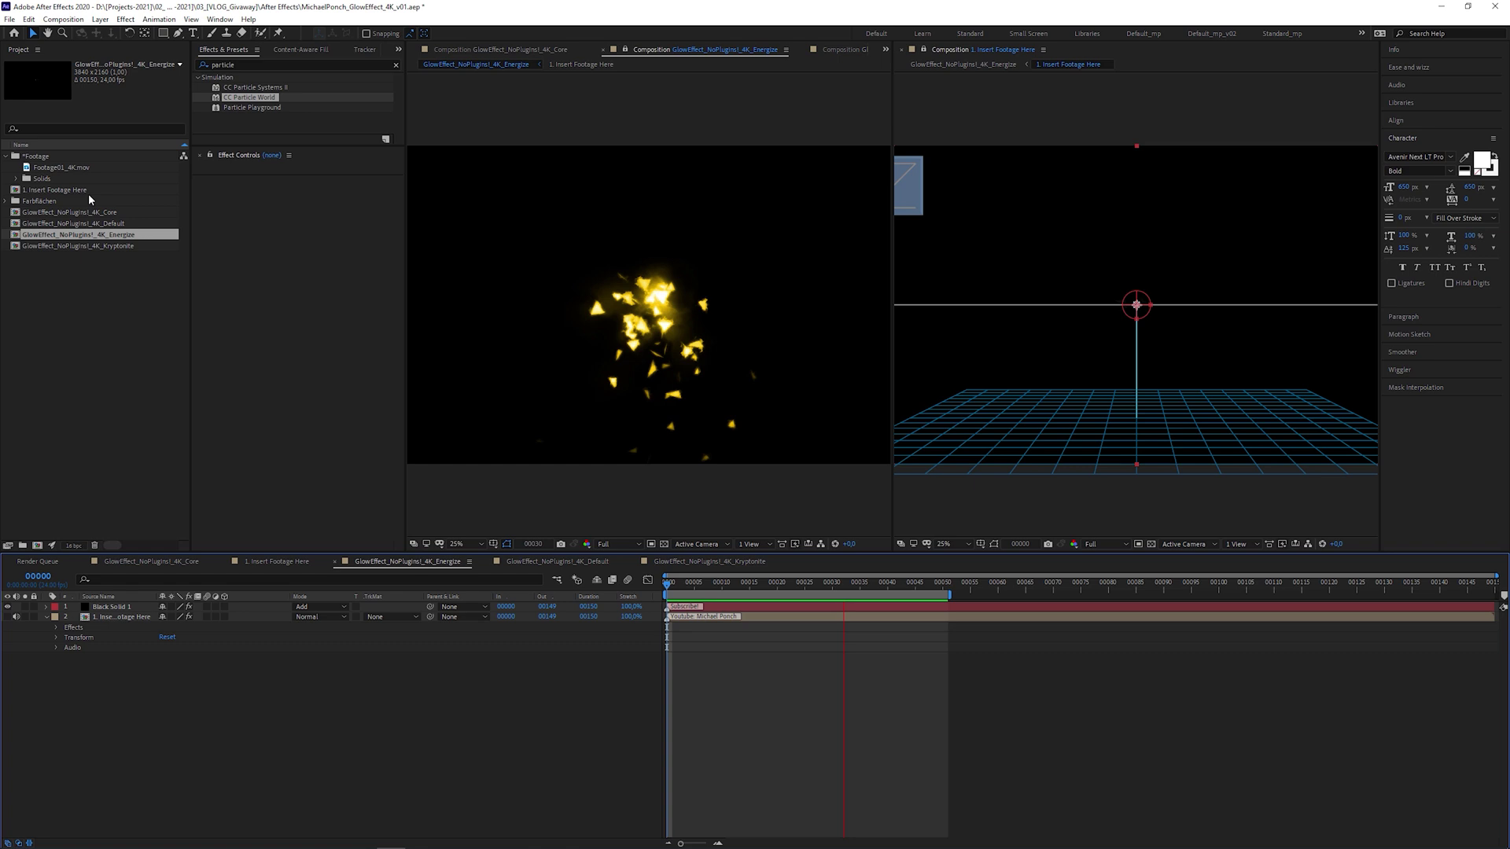
# In Insert Footage Here, change the Particle Type to Cube
pyautogui.doubleClick(88, 191)
pyautogui.click(349, 350)
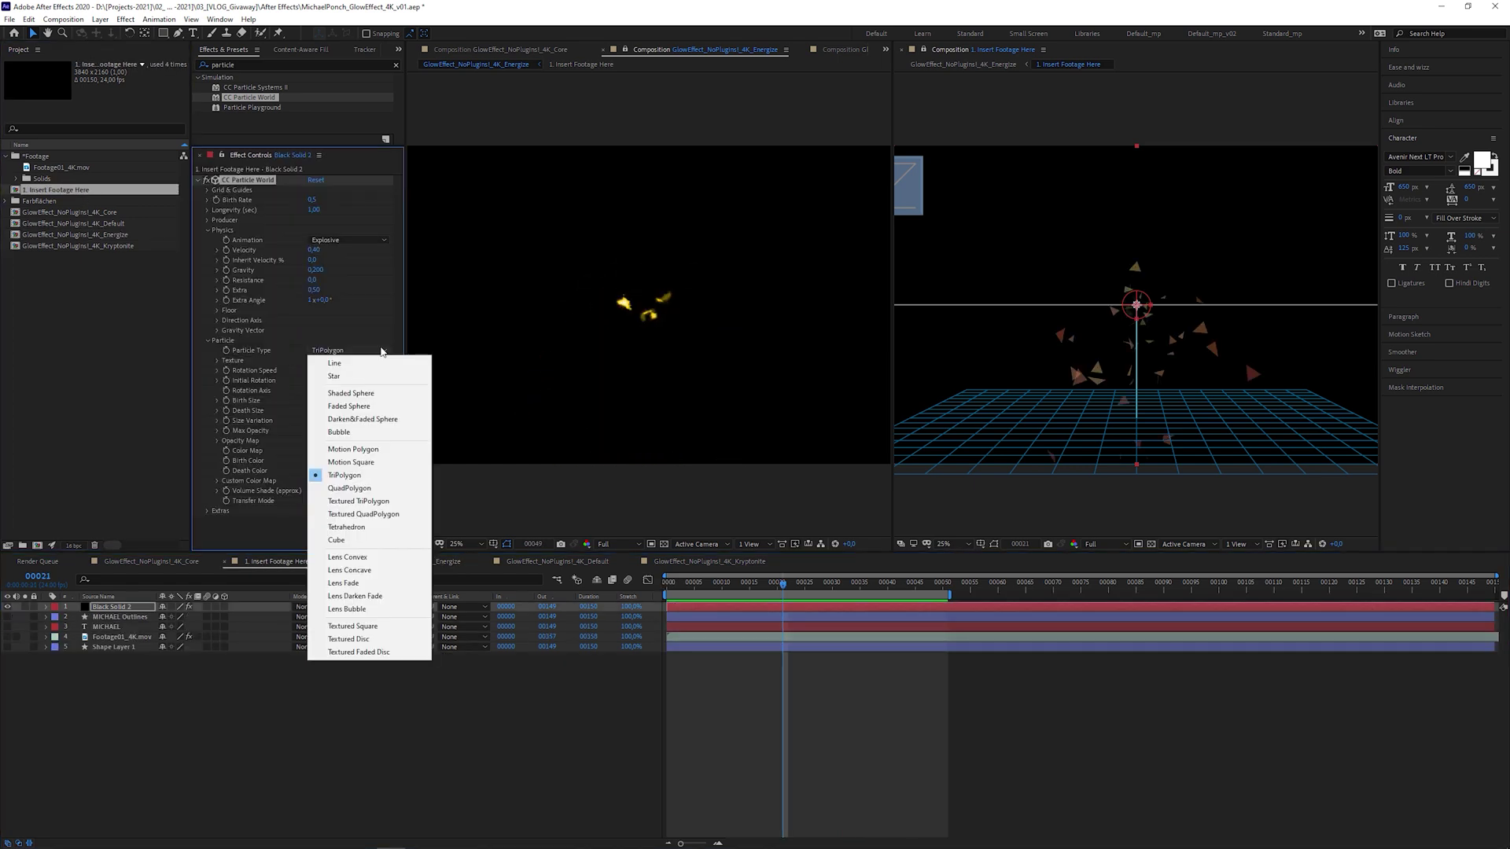
pyautogui.click(407, 541)
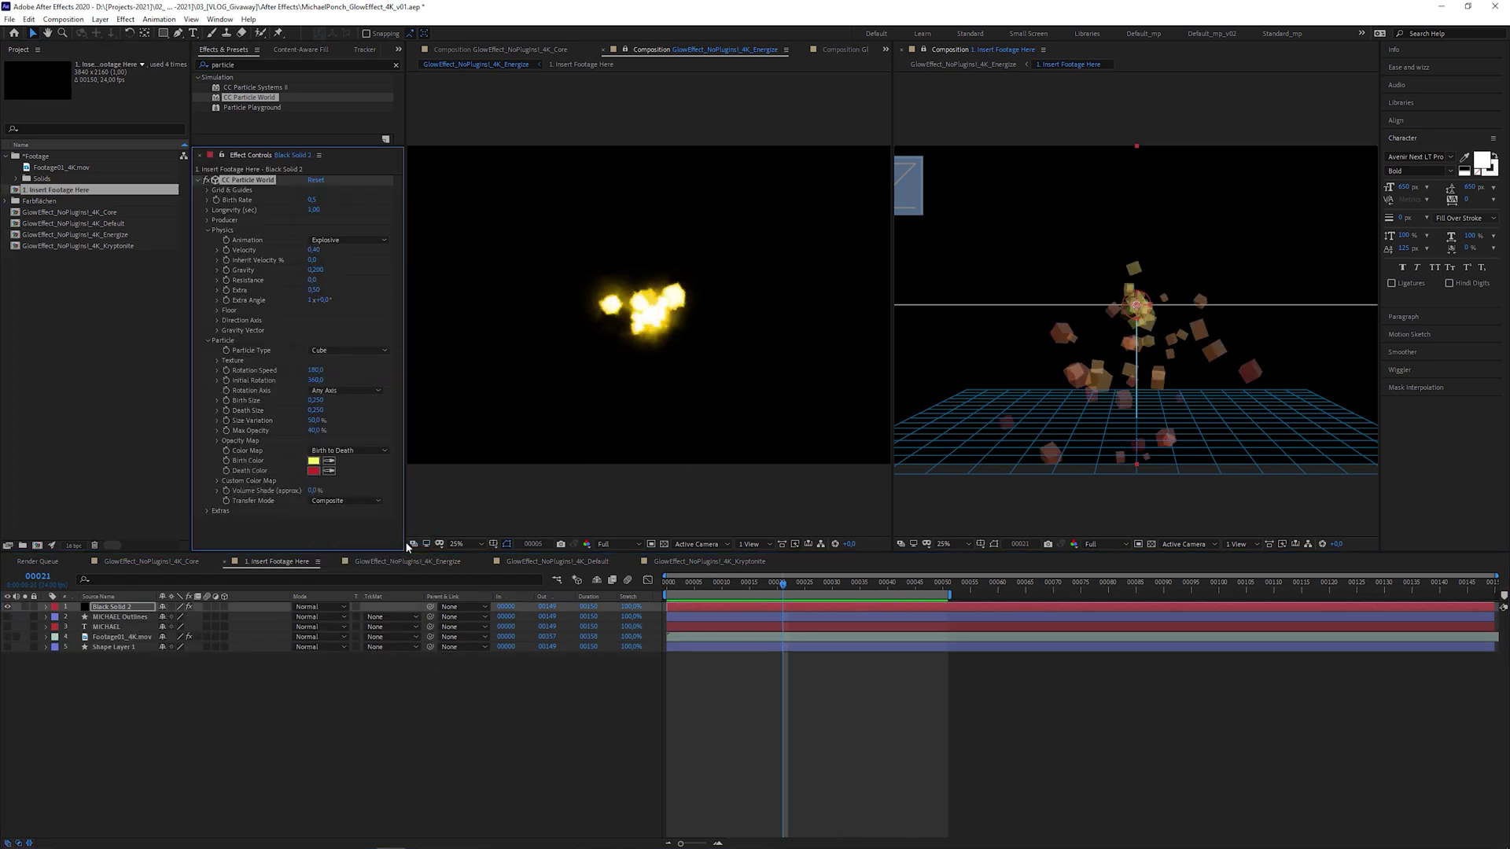
# Apply Find Edges to the particle solid and view the cubes in the Kryptonite comp
pyautogui.doubleClick(250, 63)
pyautogui.write('find')
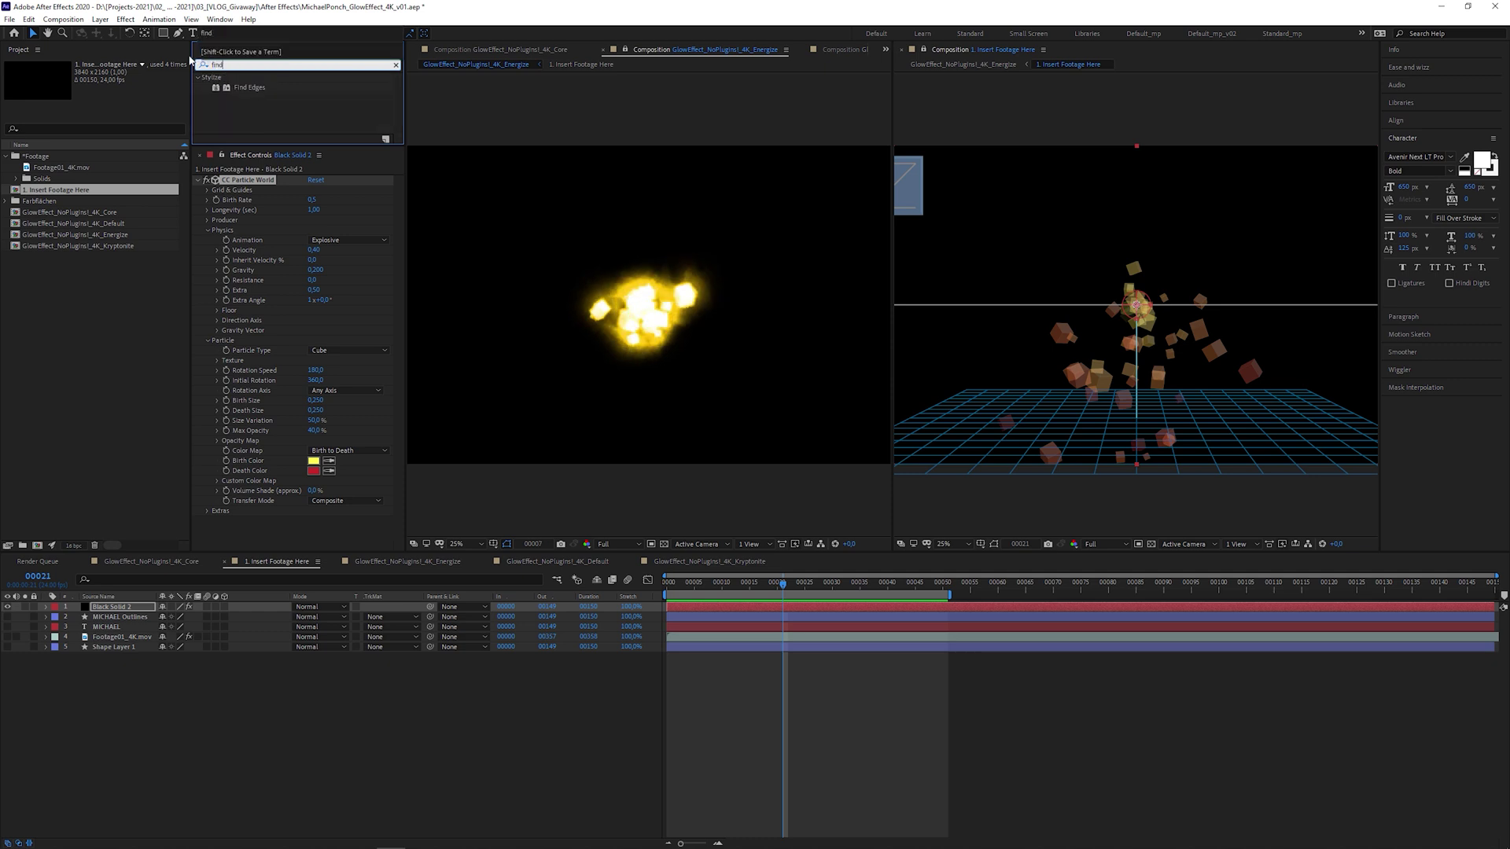
pyautogui.click(140, 610)
pyautogui.moveTo(250, 87); pyautogui.dragTo(313, 197)
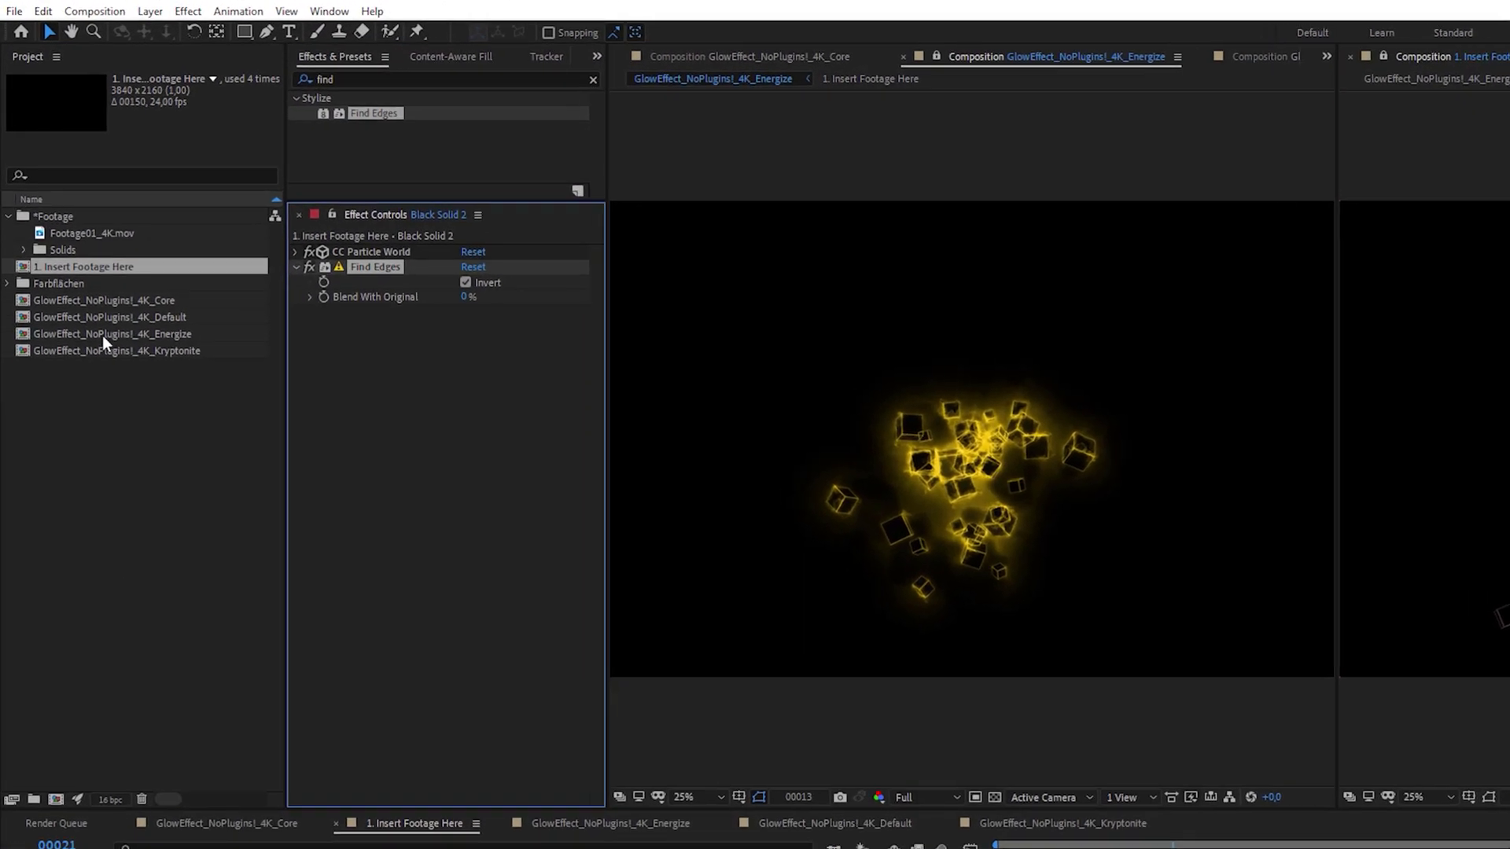
pyautogui.doubleClick(108, 245)
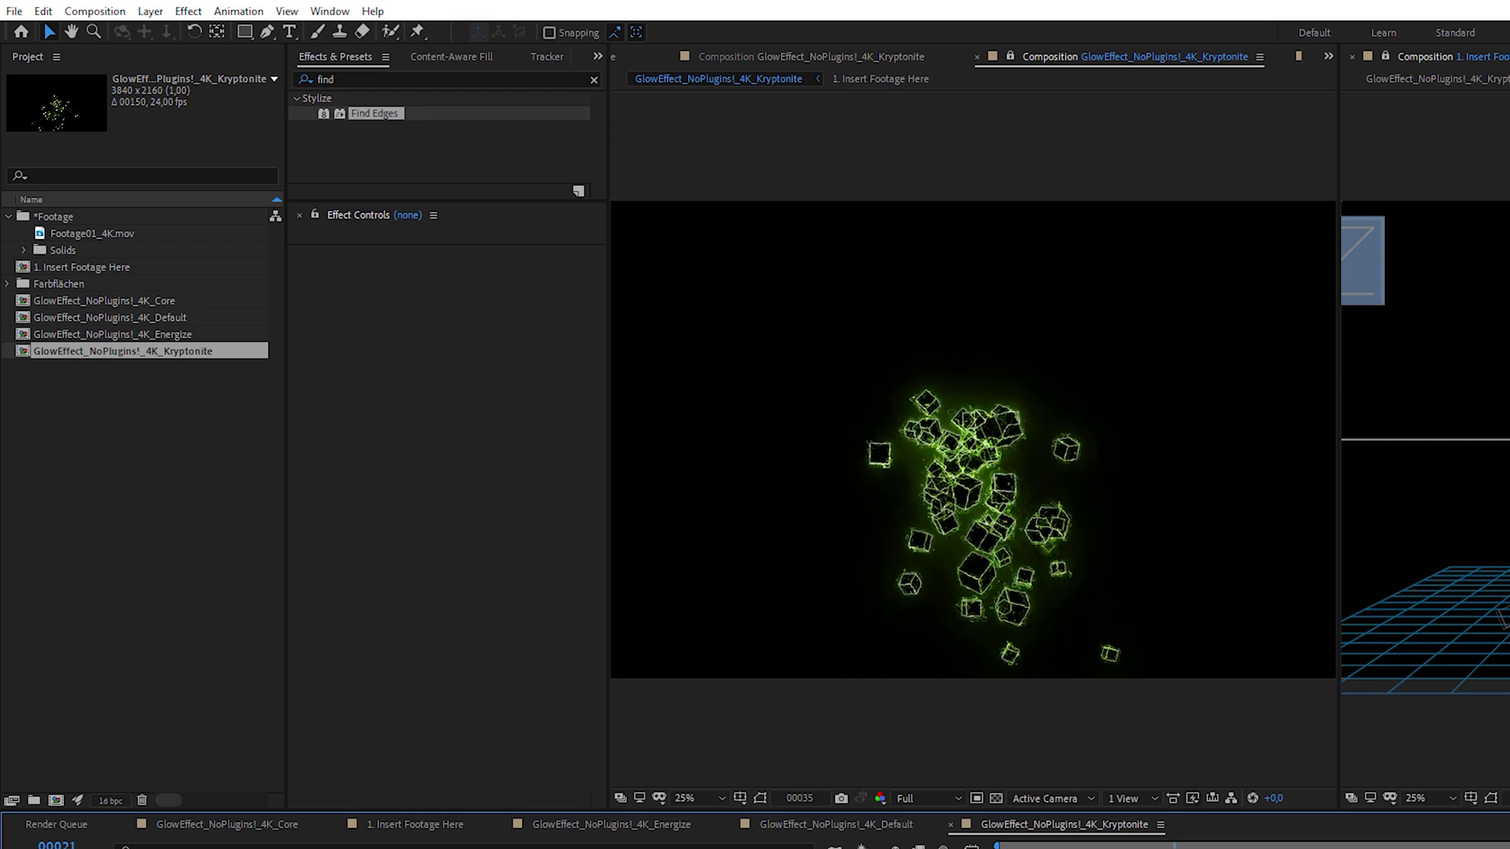